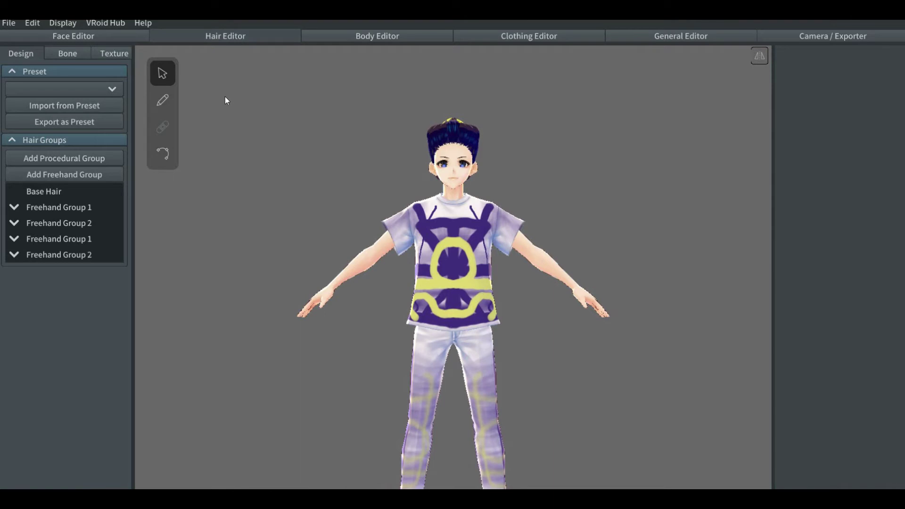
- Bring up the hair bone settings and select all hairs of the first Freehand Group 1 for bone grouping
key(ctrl)
key(ctrl)
click(67, 53)
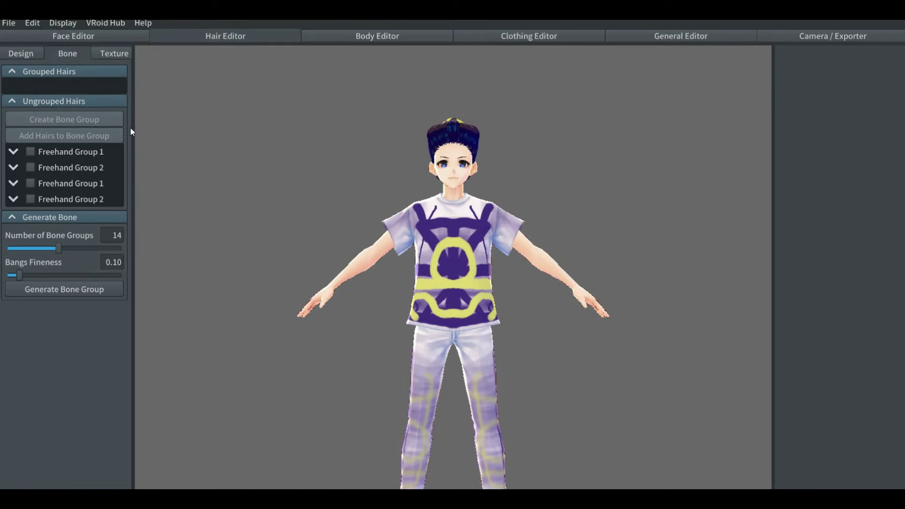
key(ctrl)
click(13, 153)
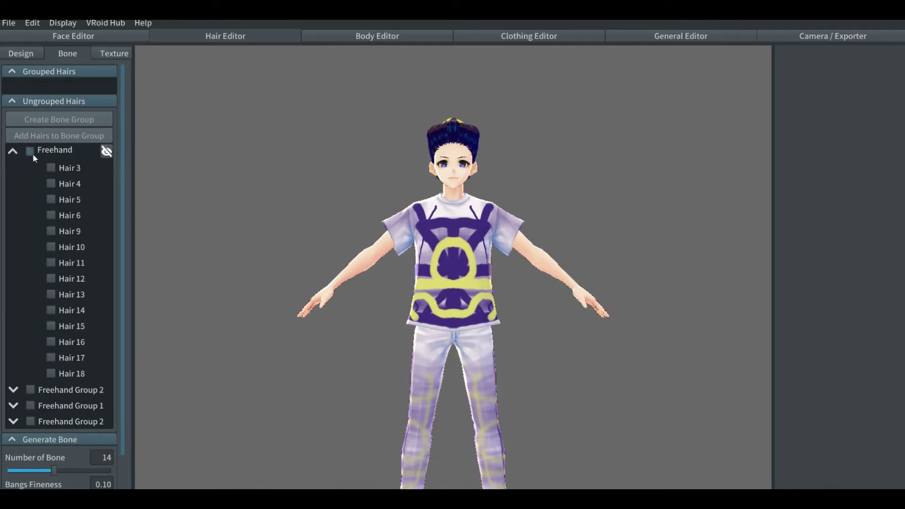
click(31, 152)
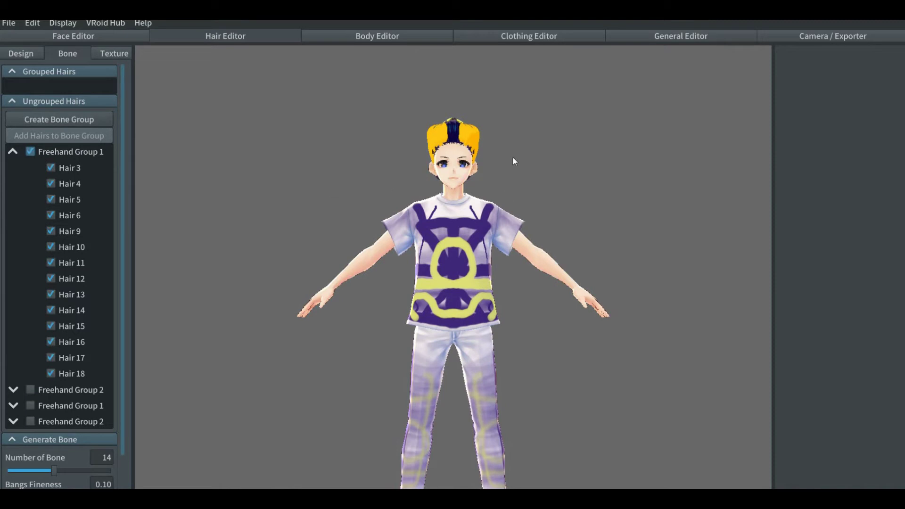
scroll(514, 161, up, 4)
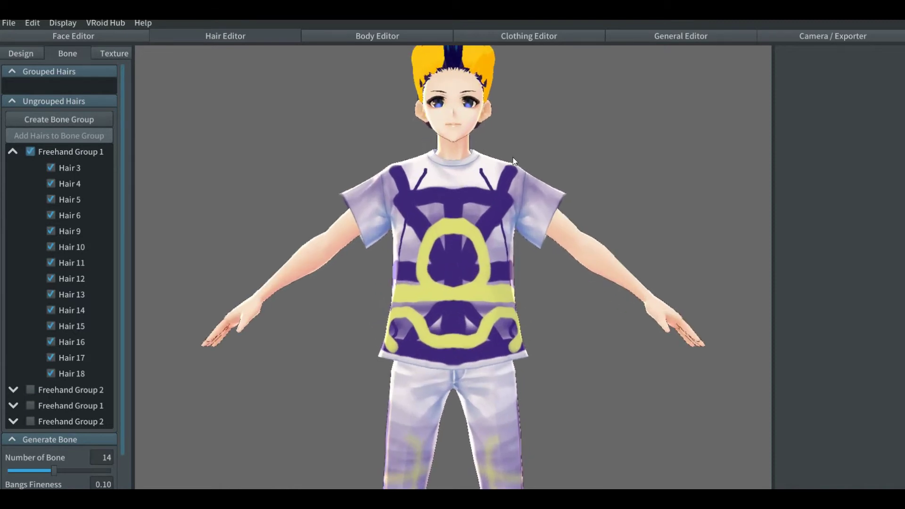
middle_drag(513, 161, 507, 254)
scroll(507, 255, up, 5)
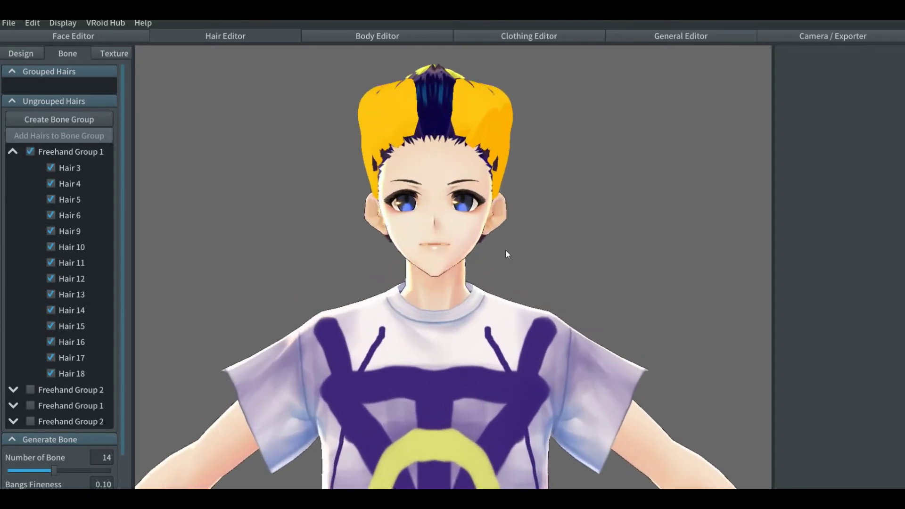
middle_drag(547, 228, 544, 258)
right_drag(529, 277, 461, 283)
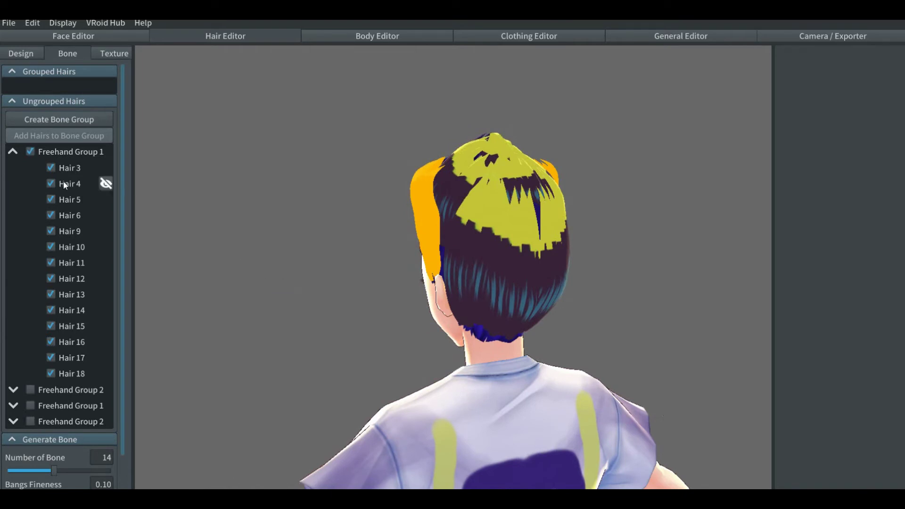
click(12, 152)
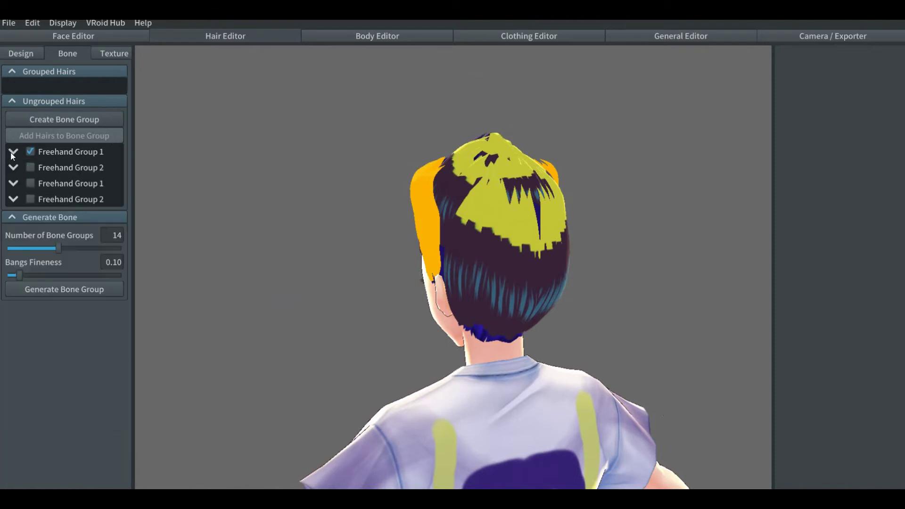
- Check which hairs each of the other three freehand groups covers, leaving only the first Freehand Group 1 selected
click(30, 168)
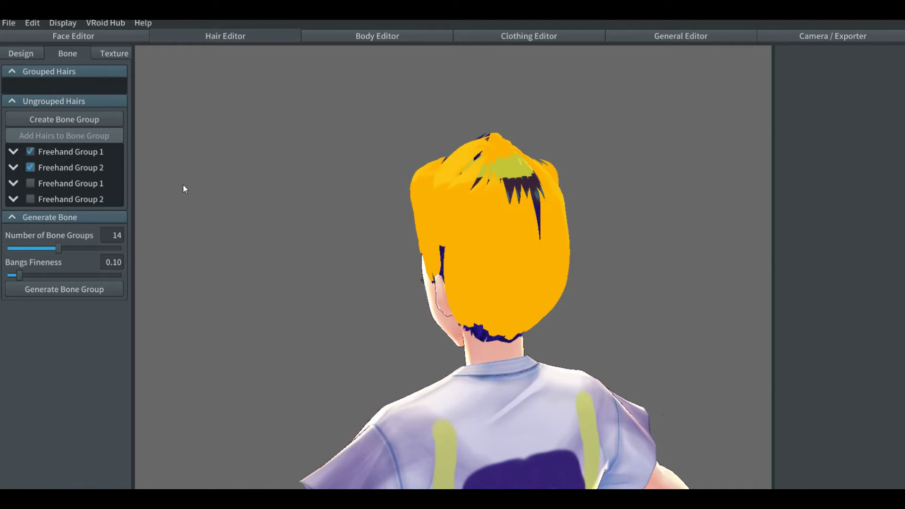
right_drag(315, 267, 371, 282)
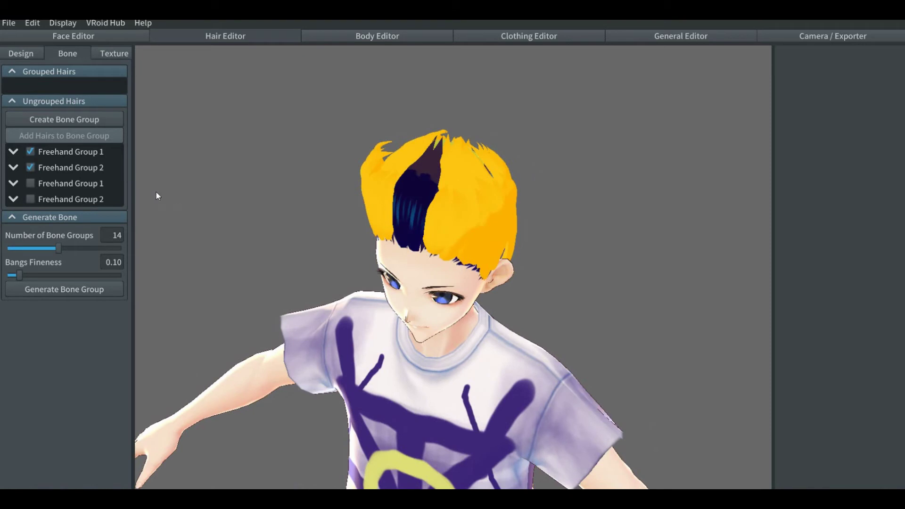
click(29, 168)
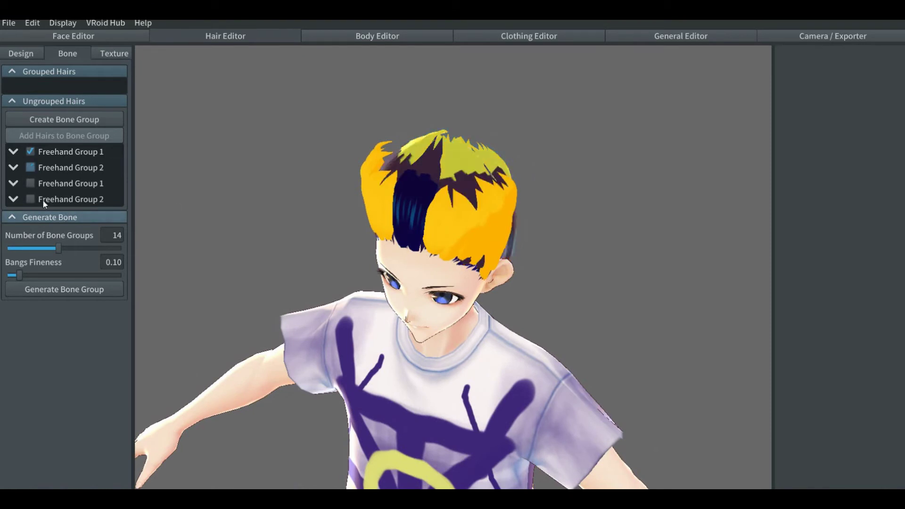
click(30, 200)
right_drag(325, 284, 265, 267)
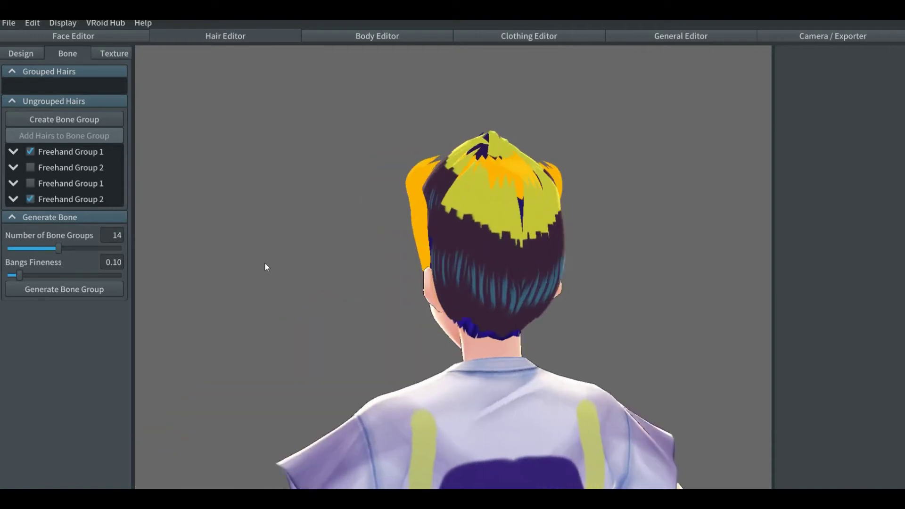
click(31, 183)
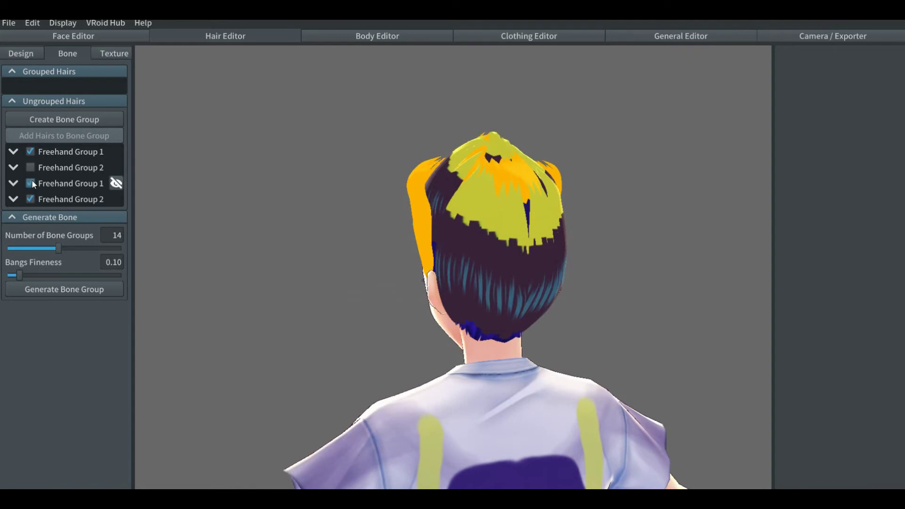
click(31, 182)
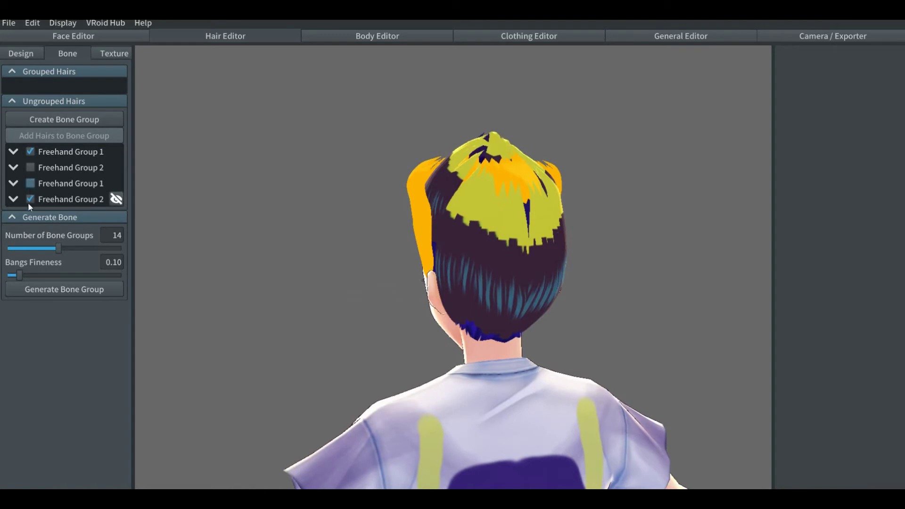
click(30, 199)
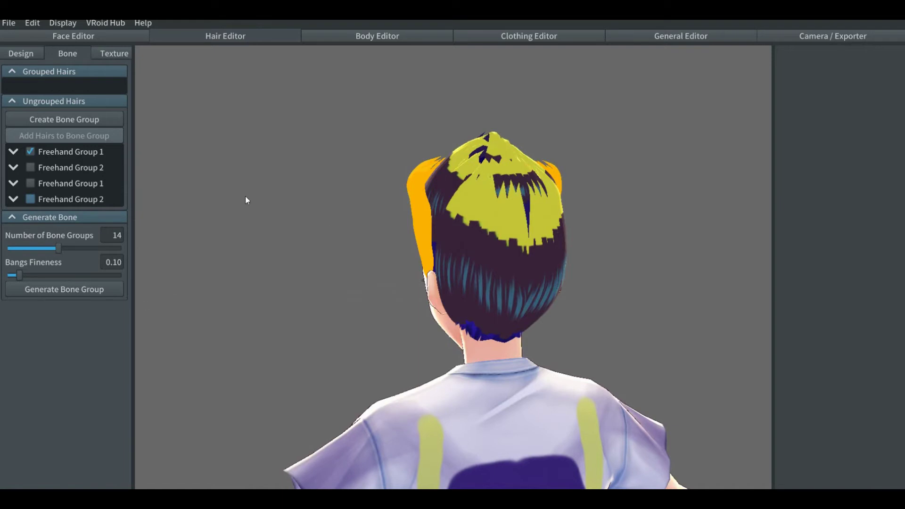
- Create a bone group from the selected Freehand Group 1 hairs and inspect its bone chain from the front
click(59, 122)
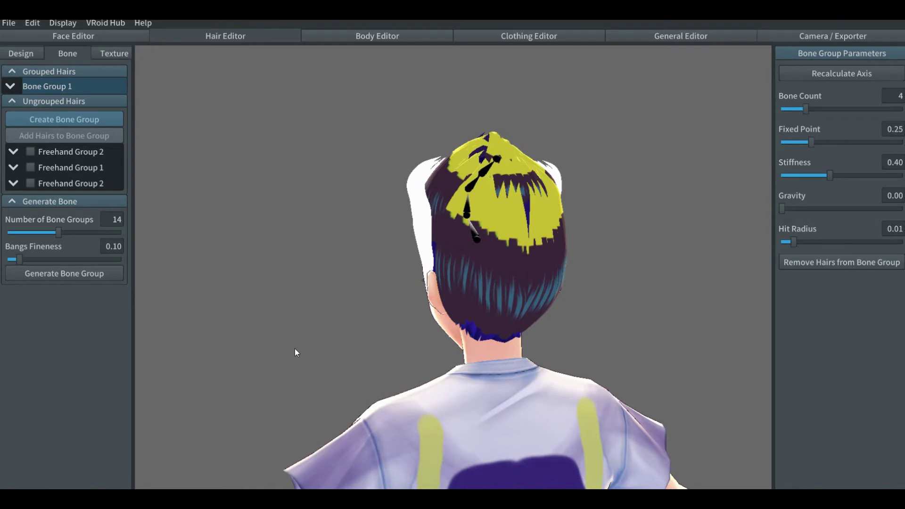
right_drag(295, 349, 367, 354)
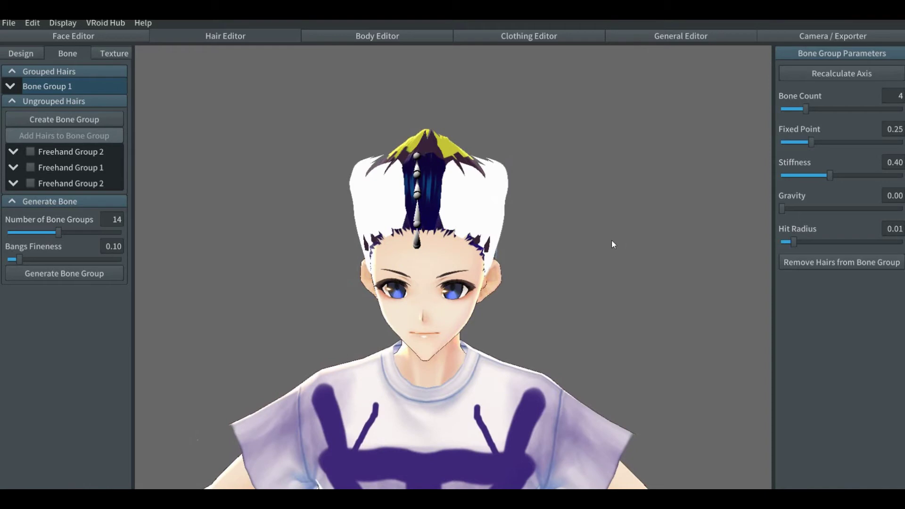
right_drag(563, 245, 547, 254)
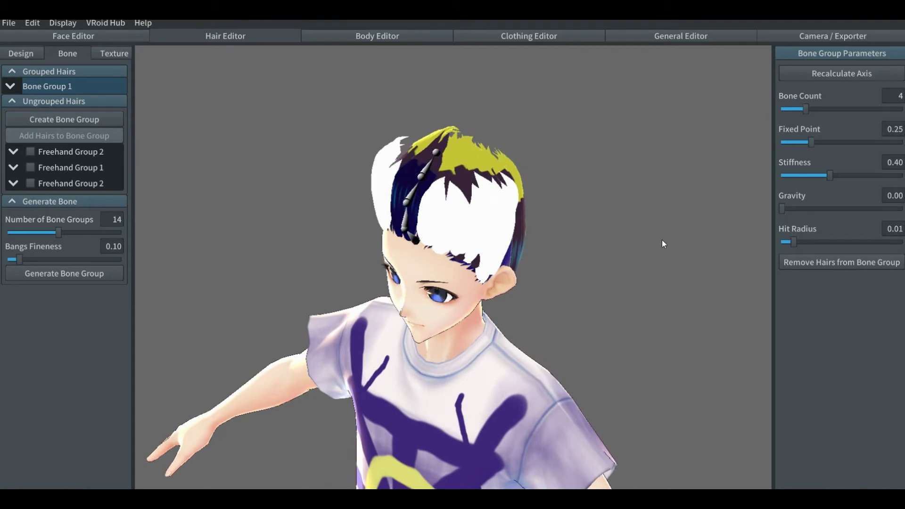
- Try bone counts of 7 and 5 for the new bone group and set it back to 4
click(826, 109)
click(827, 110)
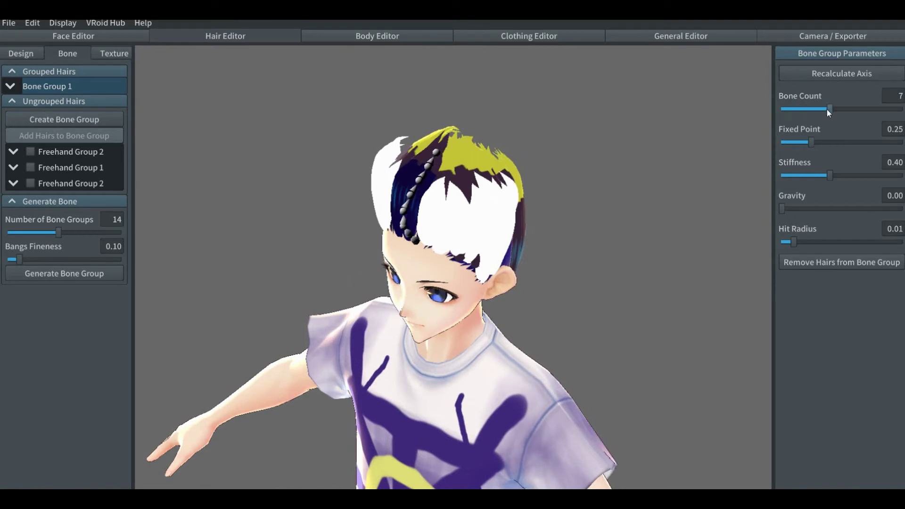
mouse_move(830, 109)
mouse_down()
mouse_move(903, 110)
mouse_move(816, 112)
mouse_up()
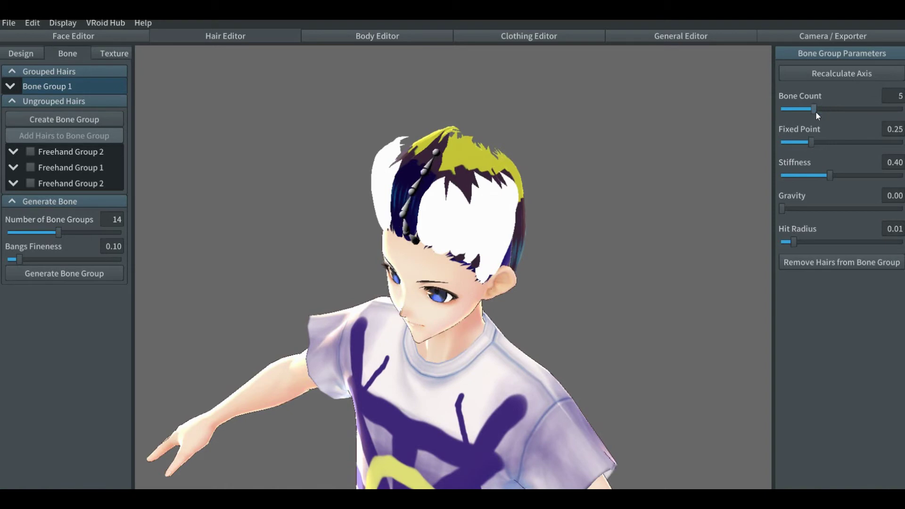
drag(812, 115, 810, 115)
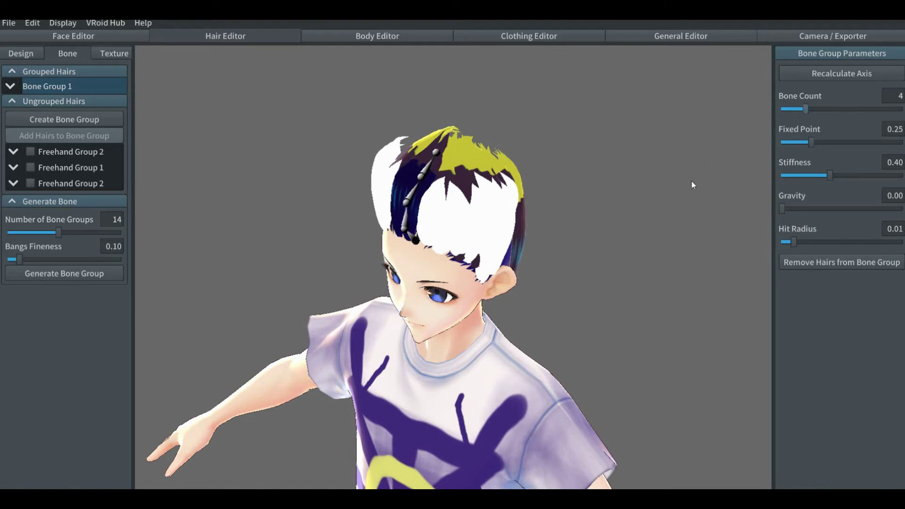
- Set the bone group's fixed point to 0.44 and its stiffness to 0.83
click(832, 143)
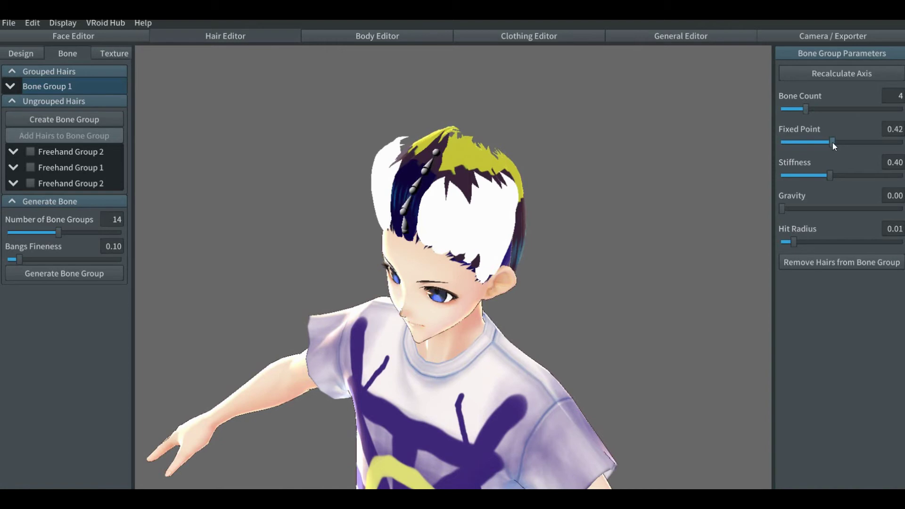
mouse_move(832, 143)
mouse_down()
mouse_move(898, 141)
mouse_move(835, 143)
mouse_up()
drag(829, 174, 851, 177)
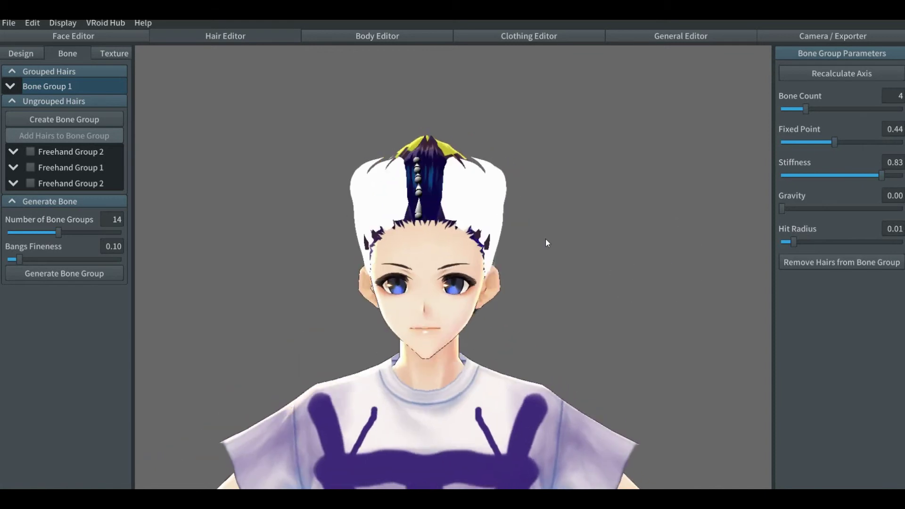
click(748, 105)
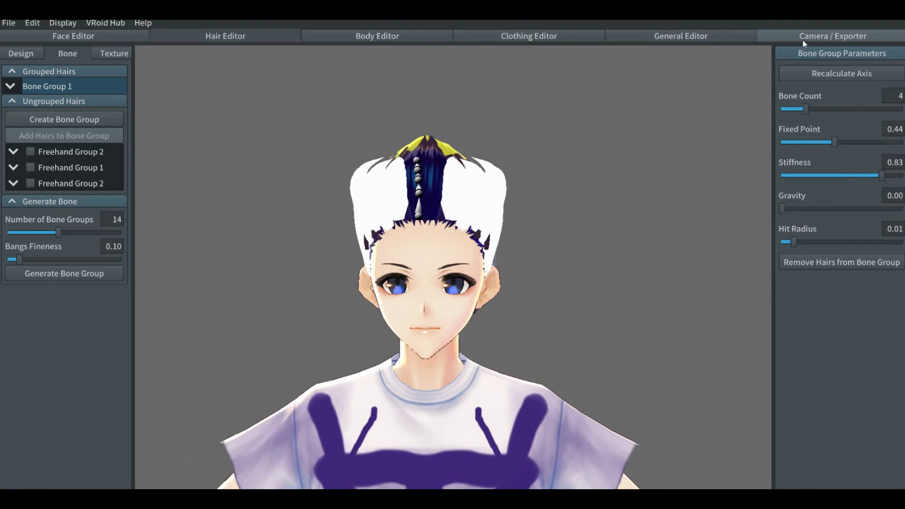
- Preview the avatar with the male Walking animation in the Camera / Exporter and examine the hair movement up close
click(787, 33)
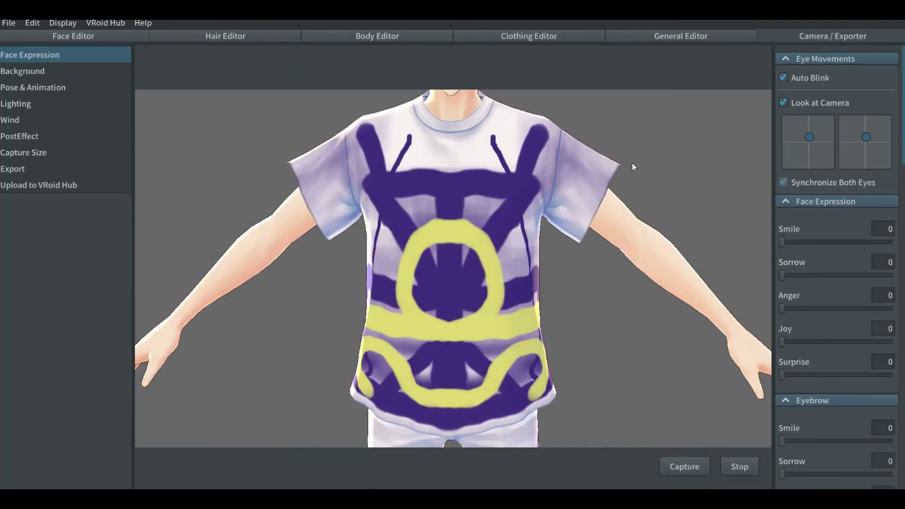
middle_drag(632, 164, 611, 271)
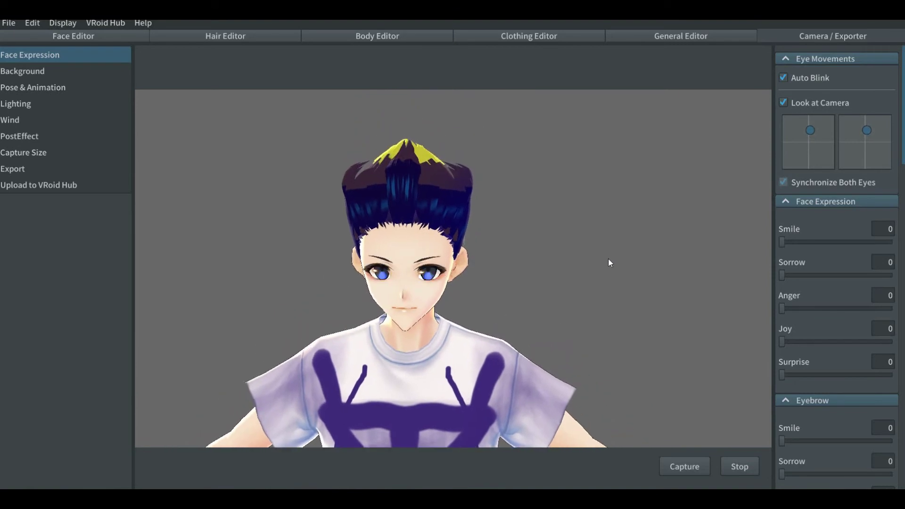
click(586, 236)
click(22, 89)
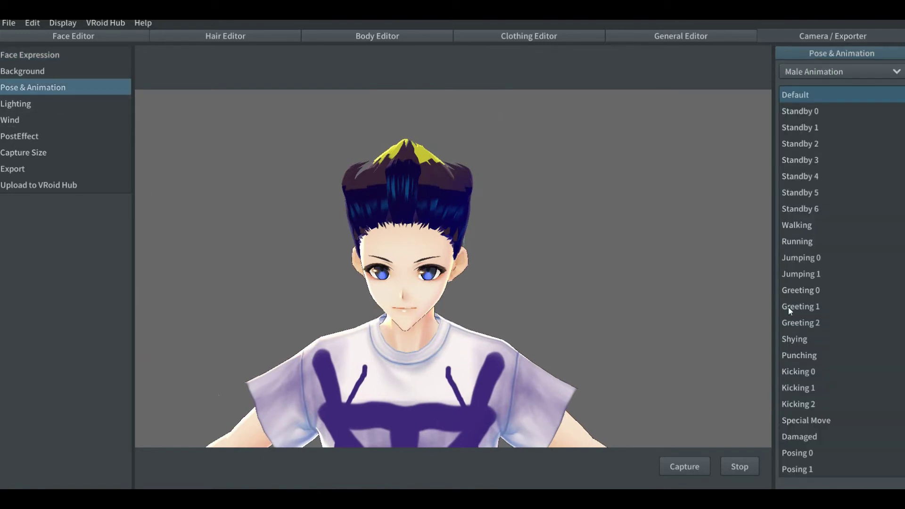
click(791, 223)
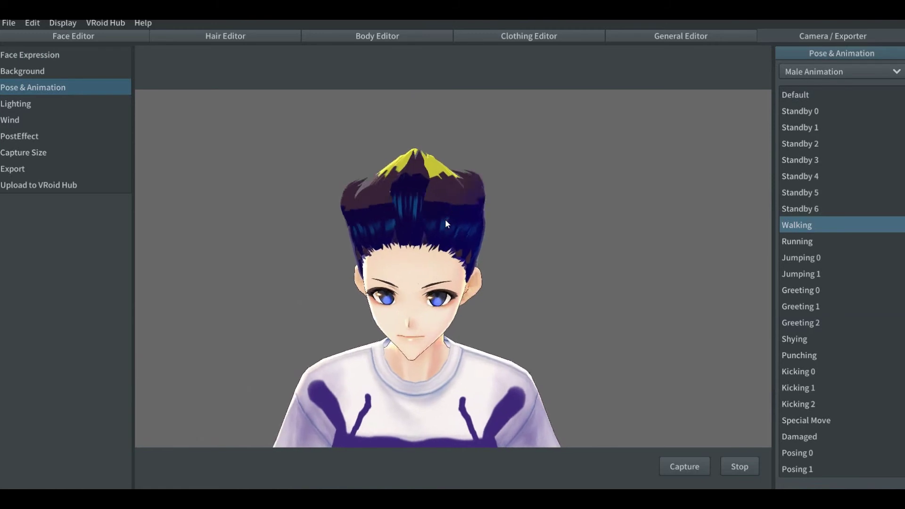
scroll(445, 219, up, 5)
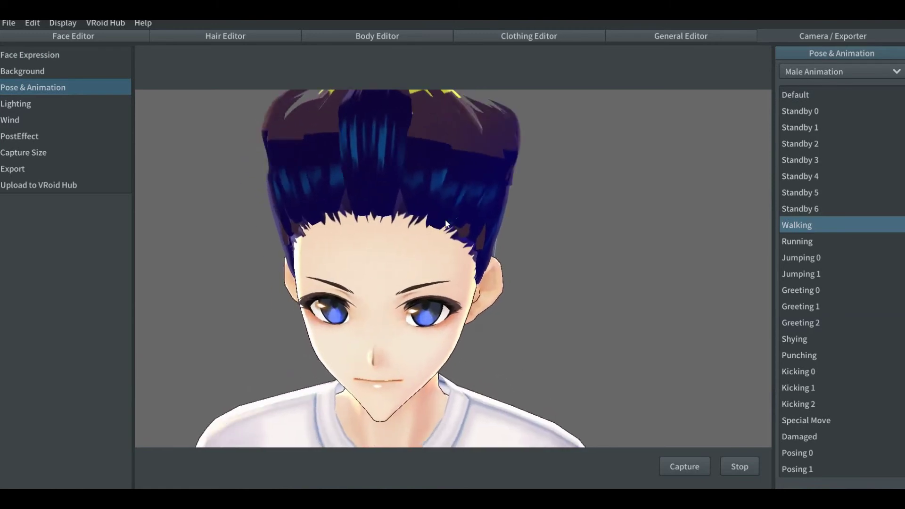
middle_drag(445, 220, 445, 244)
key(ctrl)
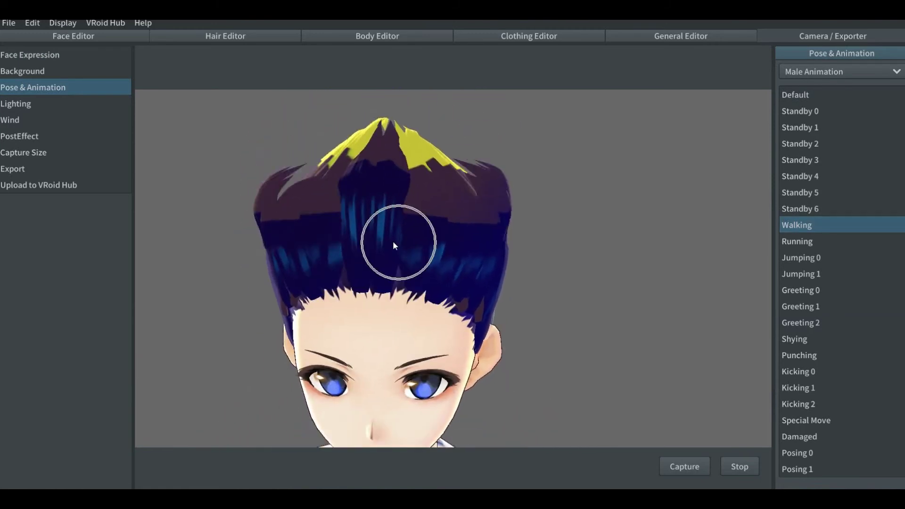
key(ctrl)
key(ctrl)
key(ctrl)
key(ctrl)
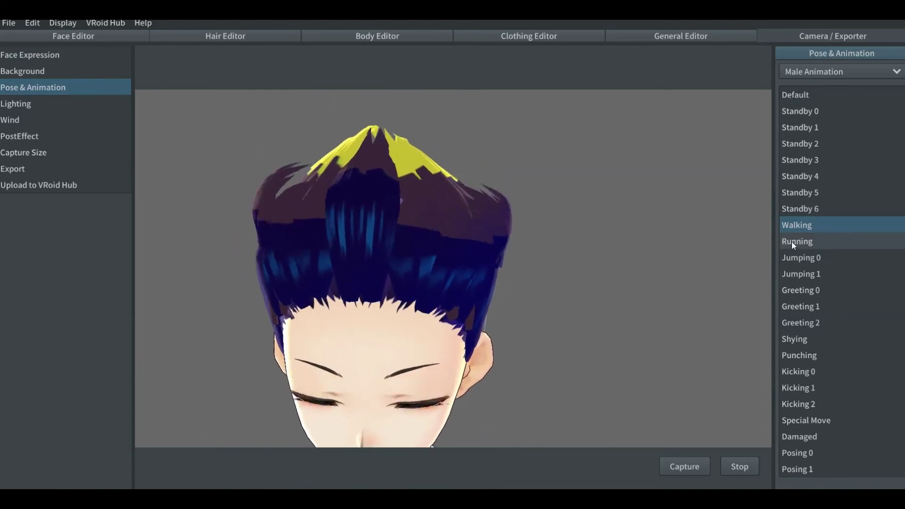
- Preview the hair movement with the Running animation and return the avatar to the Default pose
click(790, 241)
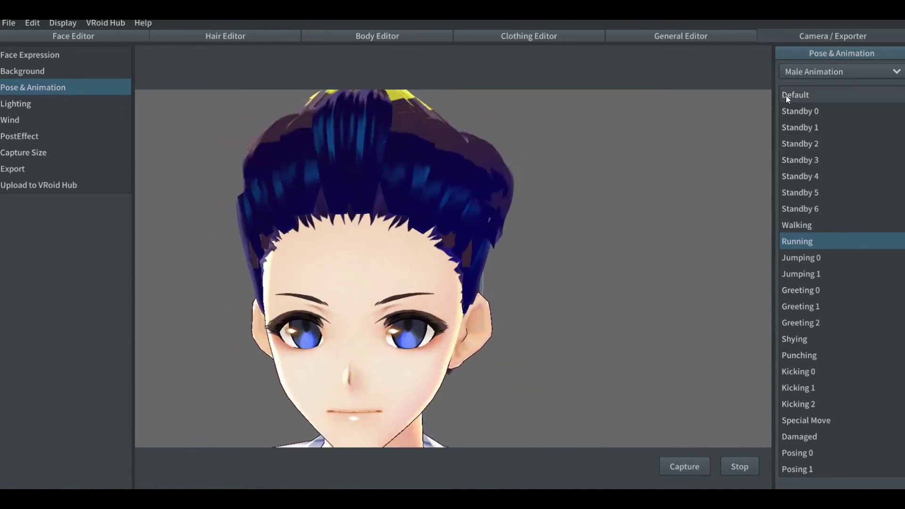
click(785, 96)
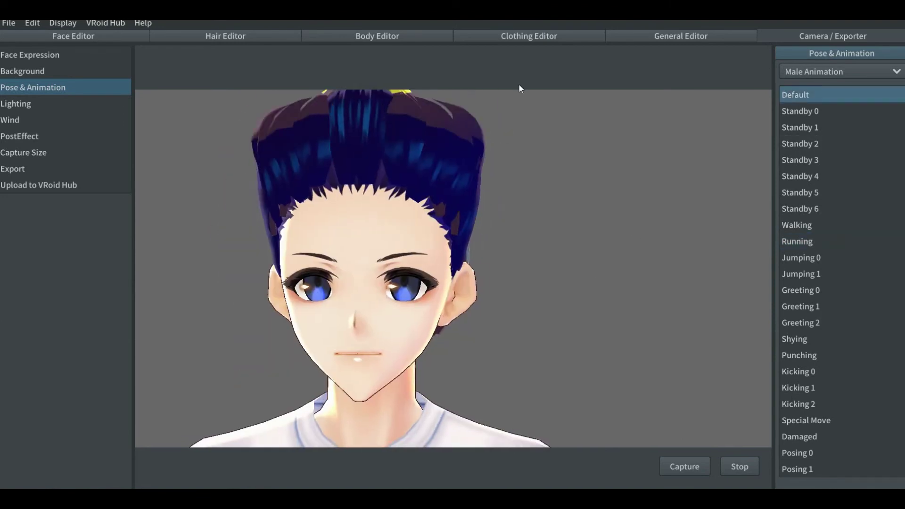
- Return to the Hair Editor's bone settings and show the parameters of Bone Group 1
click(225, 36)
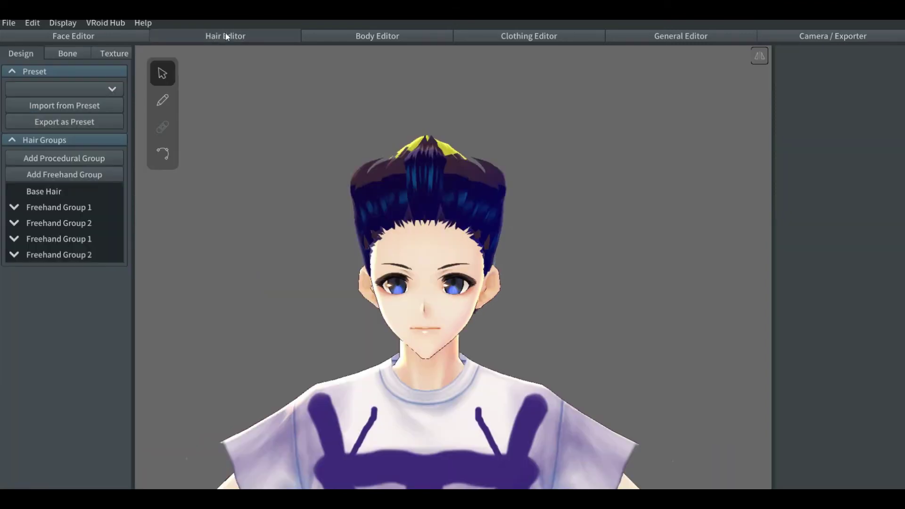
click(68, 54)
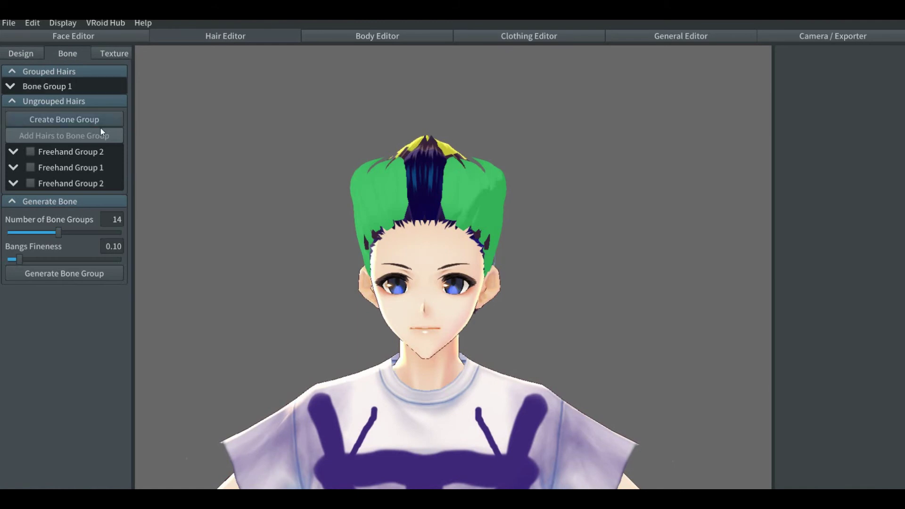
click(38, 87)
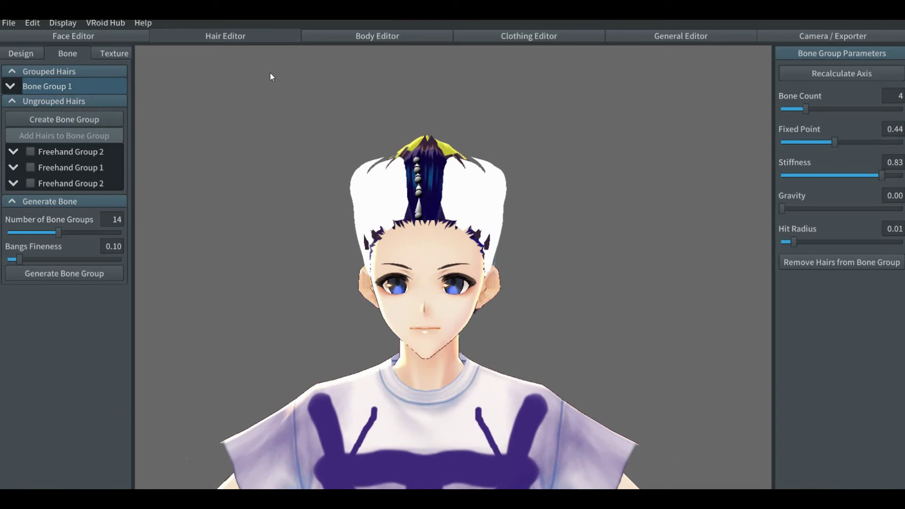
- Set Bone Group 1's stiffness to 1.00, hit radius to 0.06 and fixed point to 0.01
click(568, 173)
drag(883, 175, 885, 175)
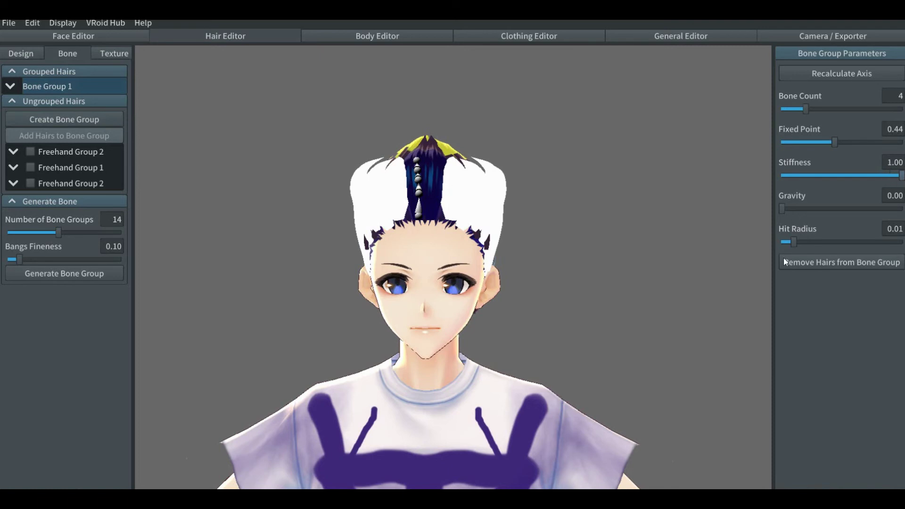
click(797, 244)
drag(810, 247, 842, 240)
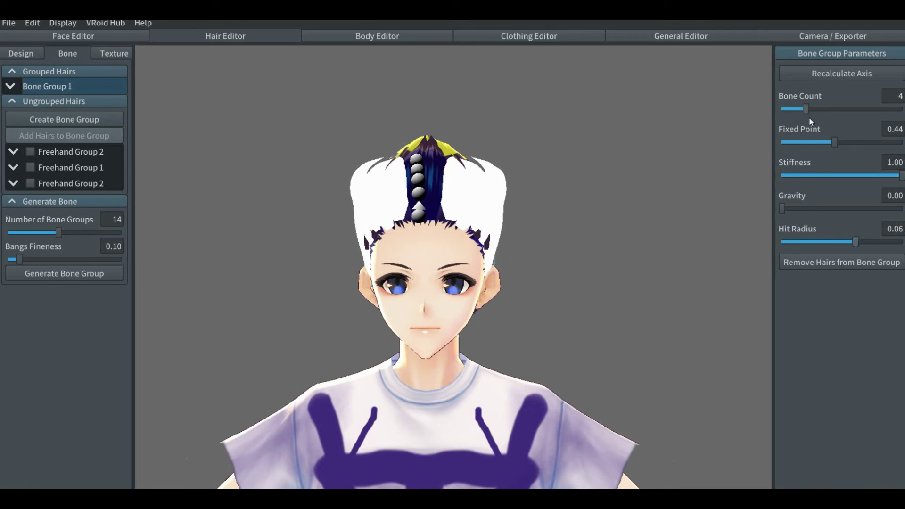
click(814, 144)
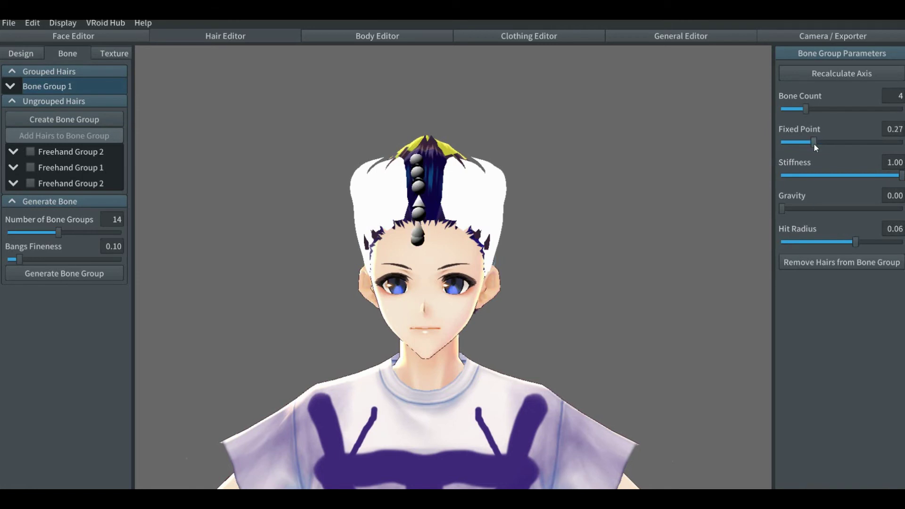
drag(812, 143, 773, 137)
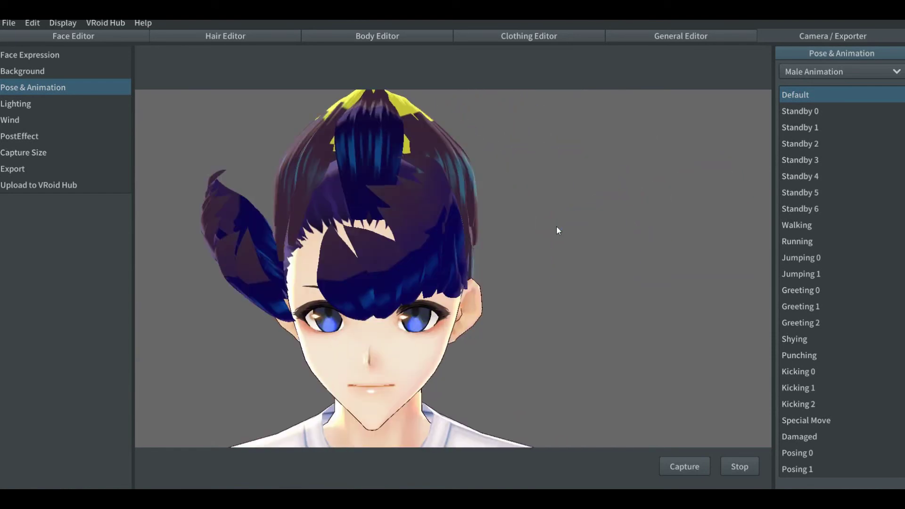
- Reopen Bone Group 1 in the Hair Editor's bone settings and set its fixed point to 0.46 and bone count to 1
click(217, 38)
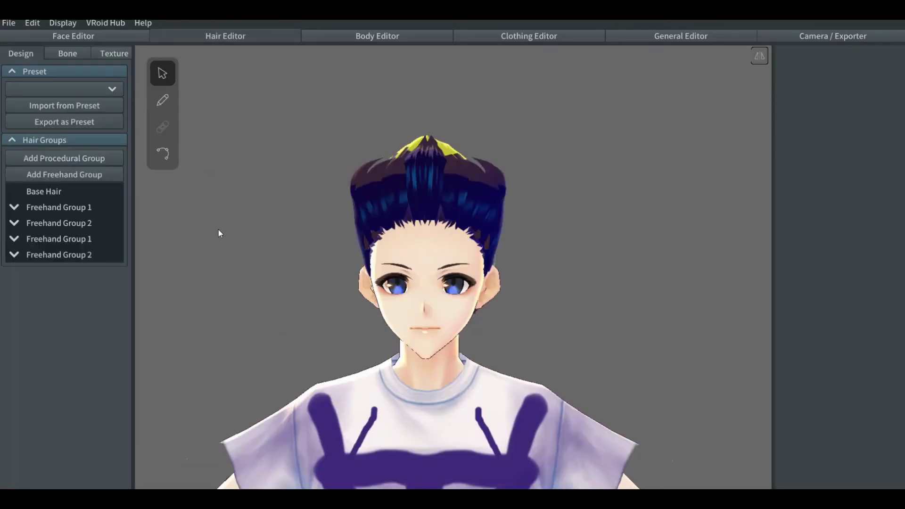
click(64, 55)
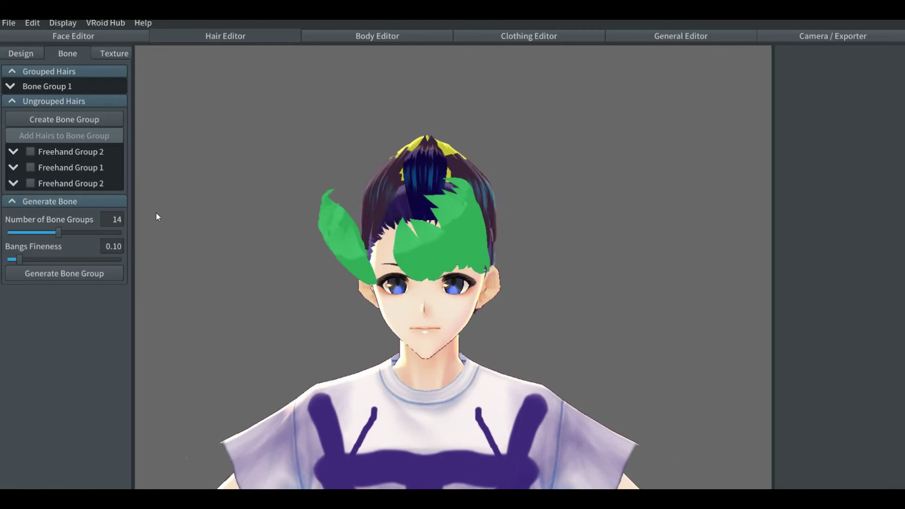
click(81, 87)
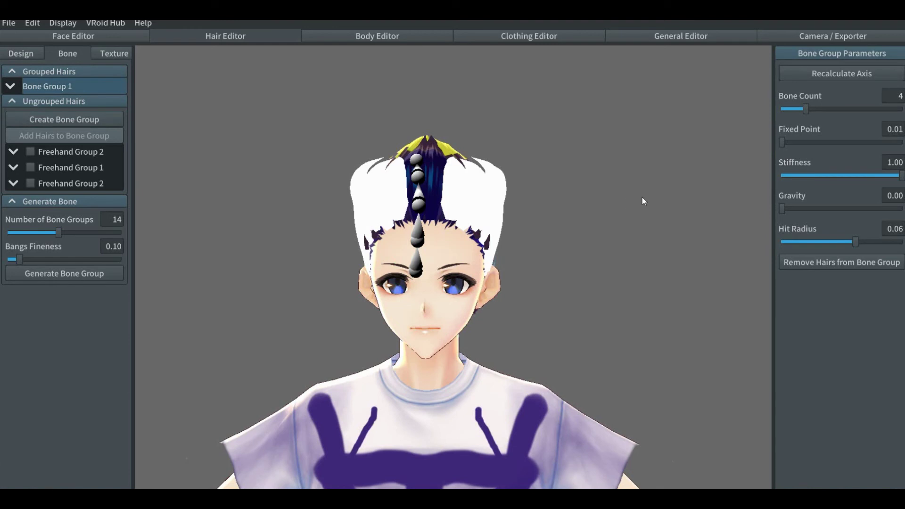
drag(797, 142, 837, 142)
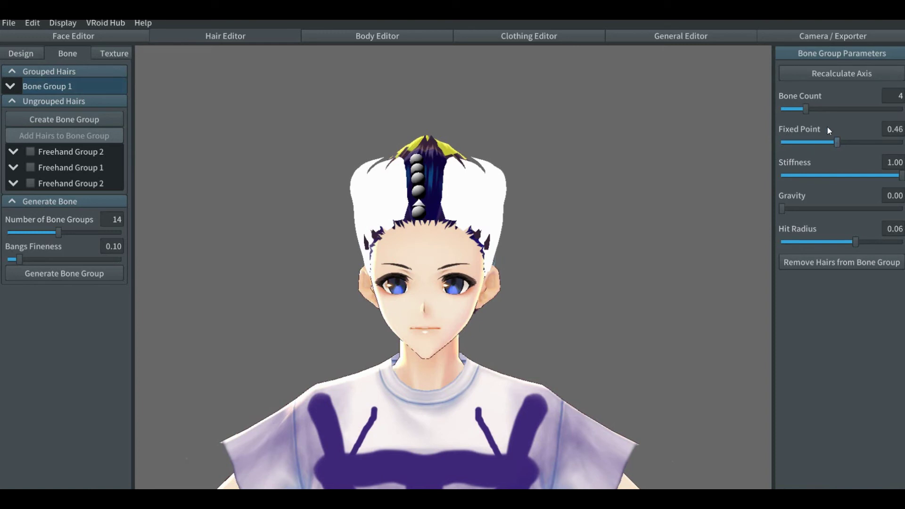
click(795, 108)
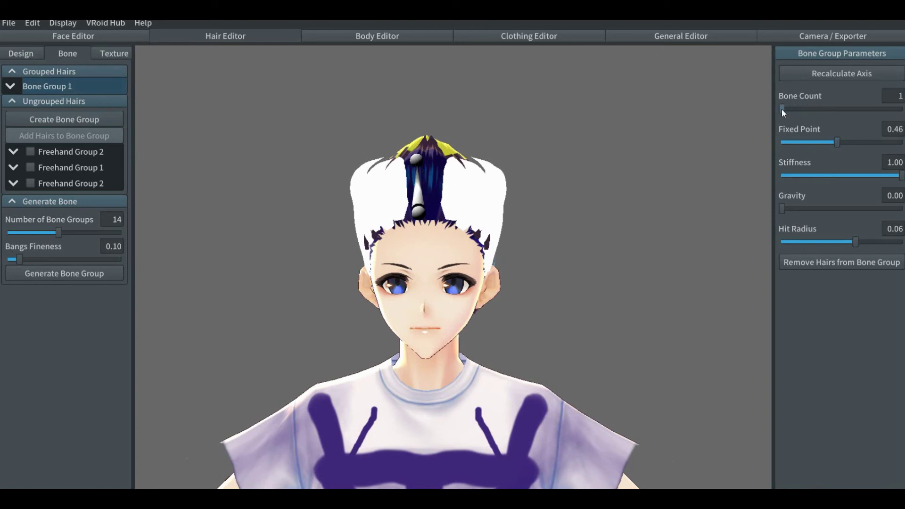
- Preview the male Walking and Running animations in the Camera / Exporter and examine the hair movement from the side and front
click(811, 39)
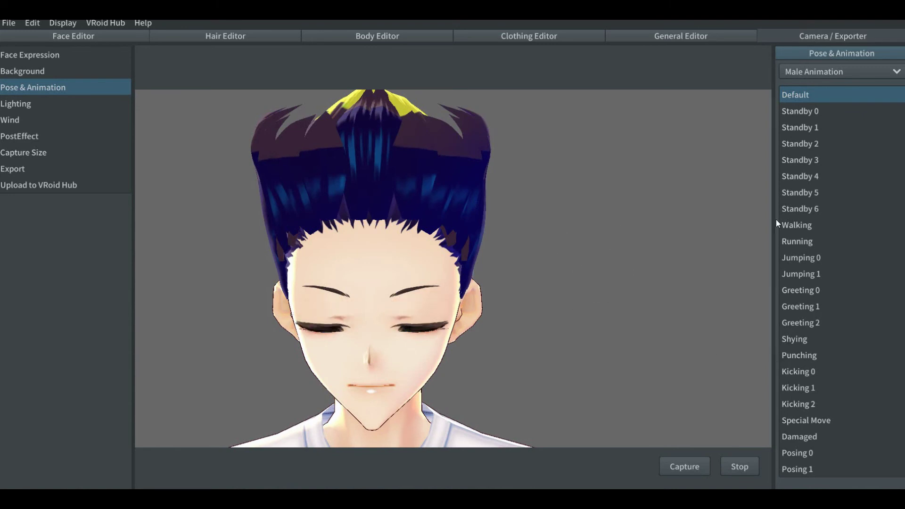
click(791, 224)
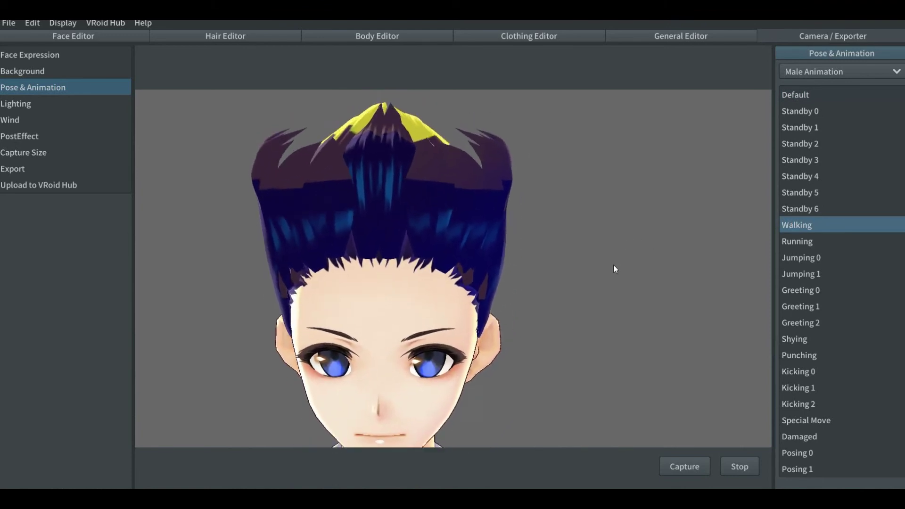
right_drag(613, 269, 593, 268)
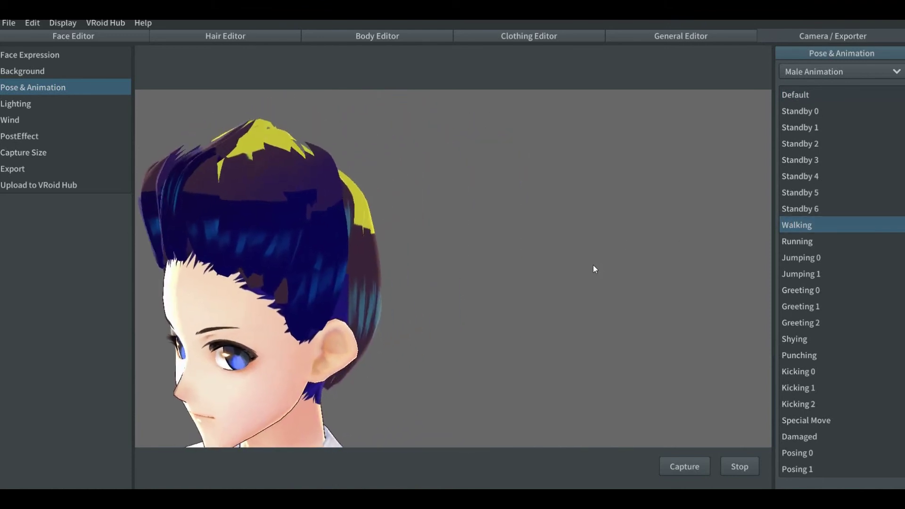
click(783, 240)
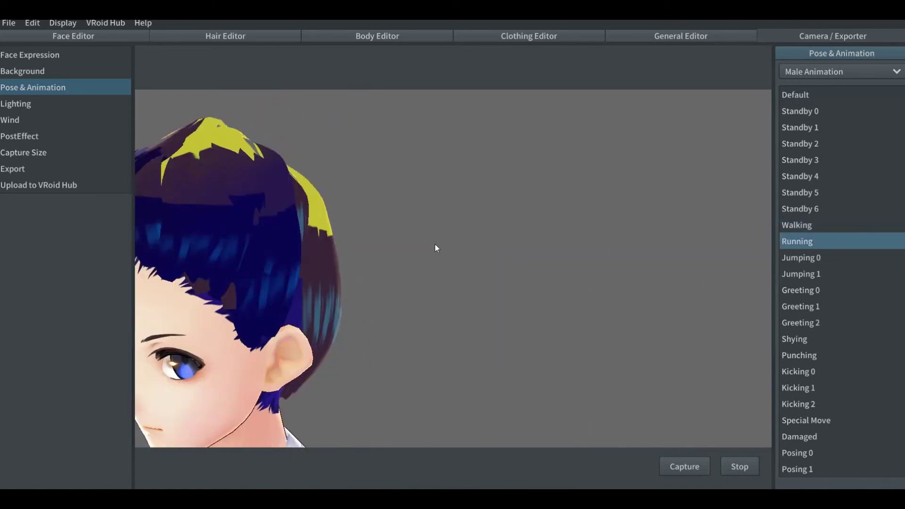
right_drag(436, 247, 458, 240)
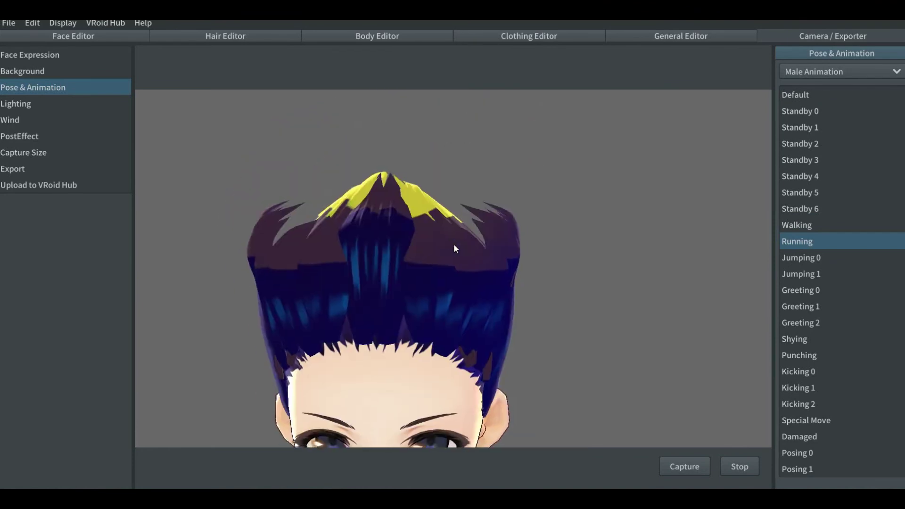
- Check the hair movement with the Jumping 0, Punching, Greeting 1 and Greeting 0 animations
click(793, 257)
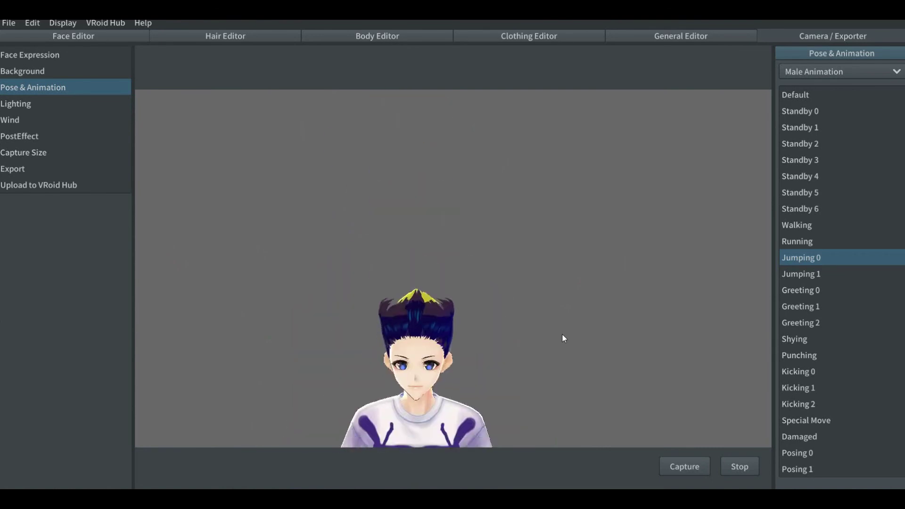
click(782, 354)
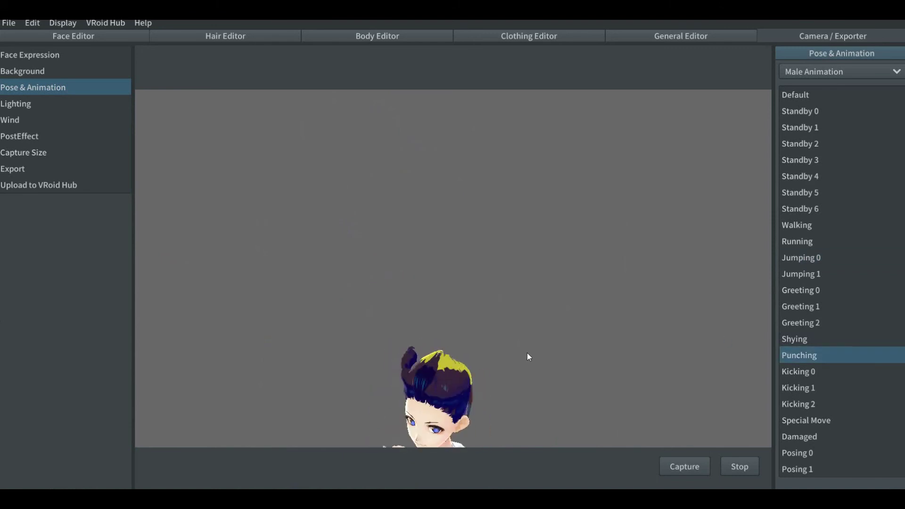
click(526, 329)
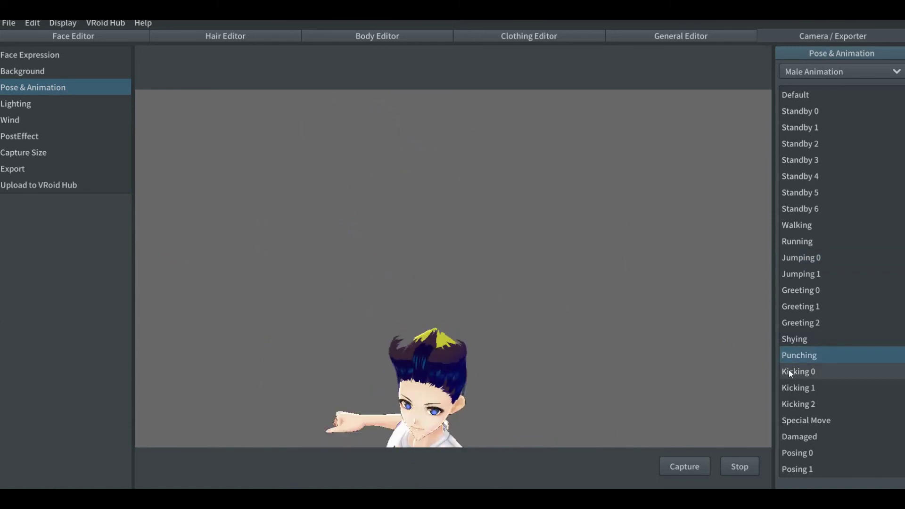
click(792, 303)
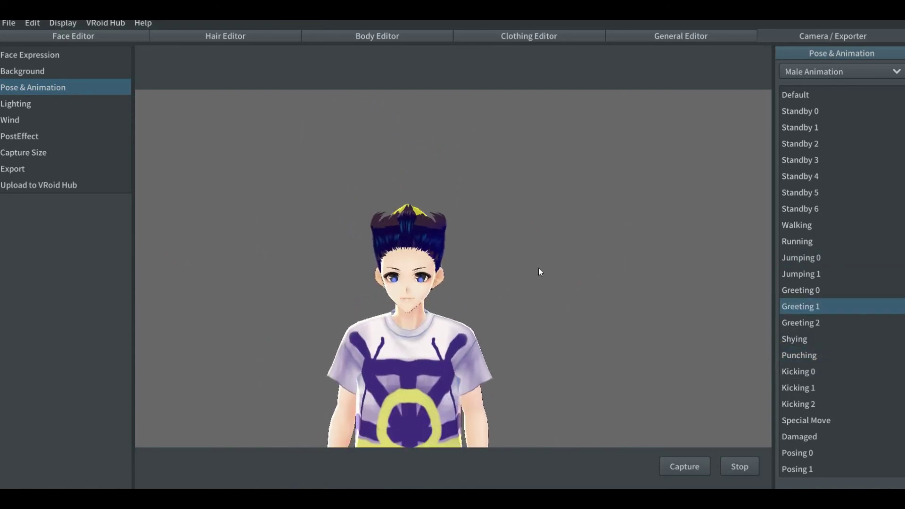
click(795, 290)
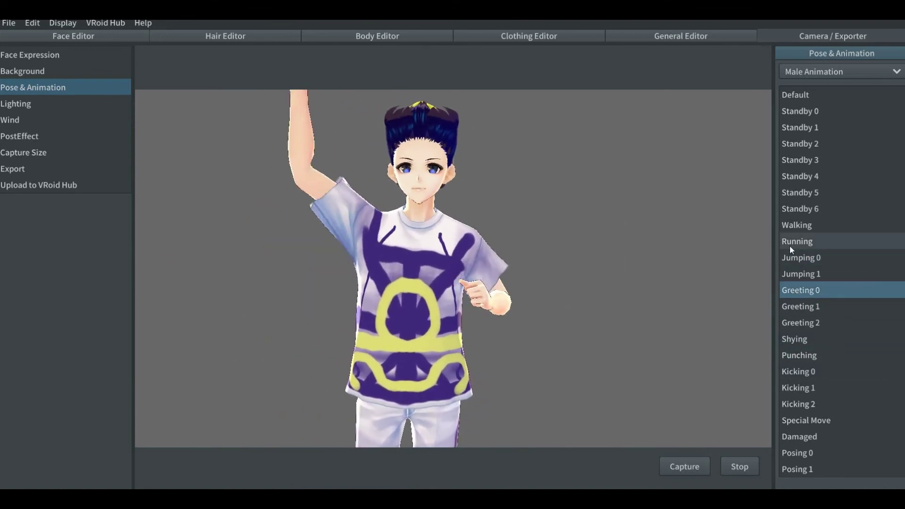
- Play the Running animation again, followed by Jumping 0, and watch how the hair moves
click(789, 244)
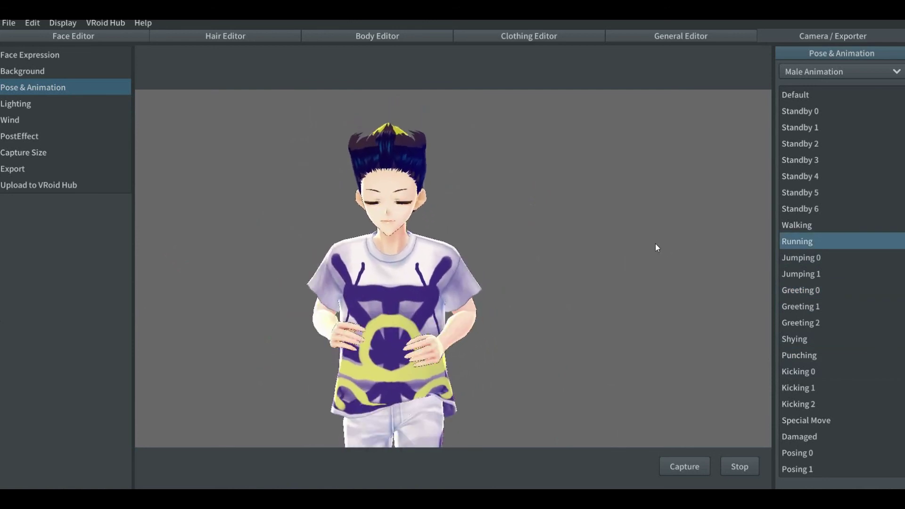
middle_drag(646, 274, 626, 337)
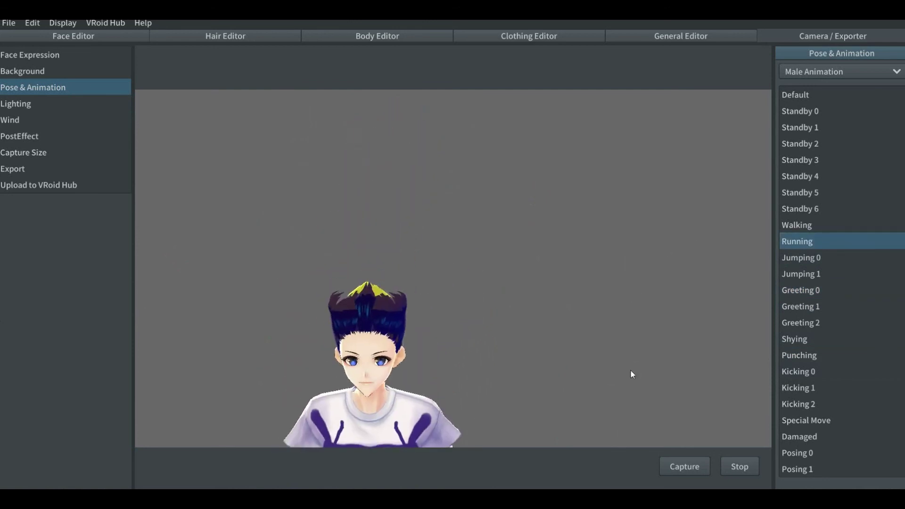
middle_drag(632, 397, 634, 423)
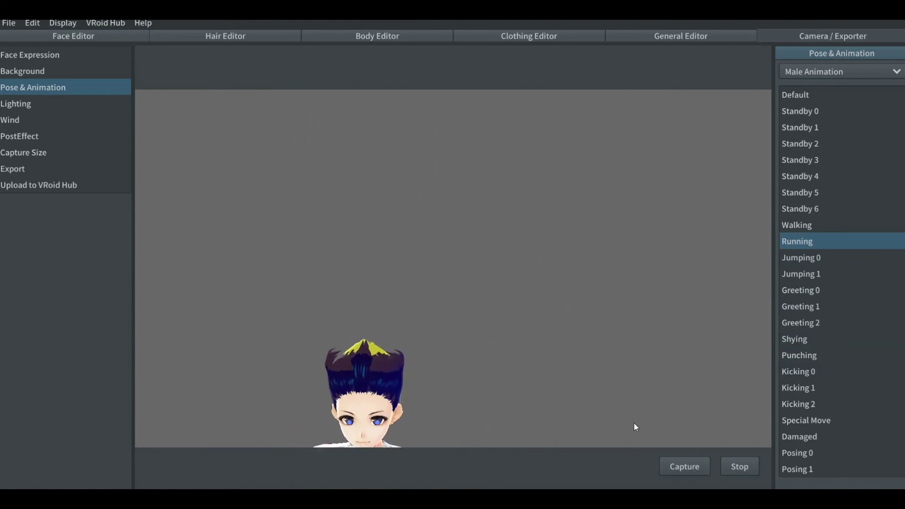
click(799, 258)
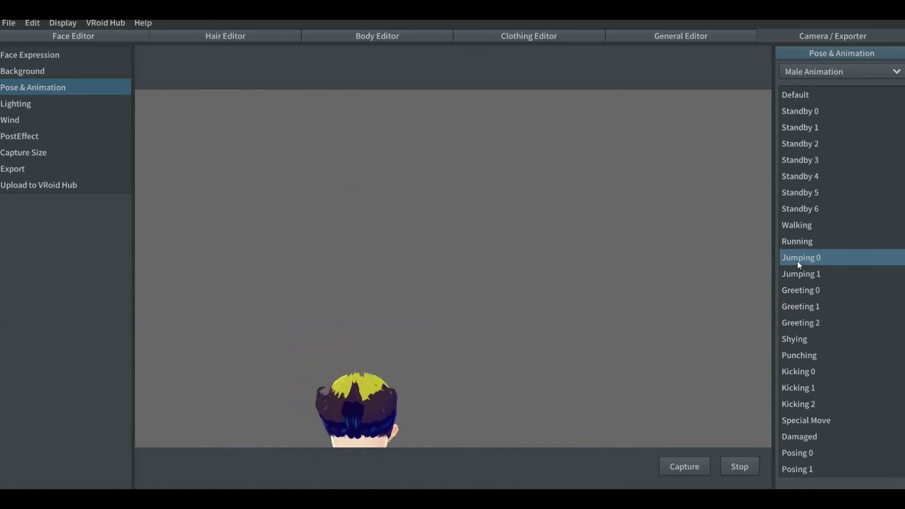
- Reopen Bone Group 1 in the Hair Editor's bone settings and set its gravity to 0.78 and hit radius to 0.02
click(220, 35)
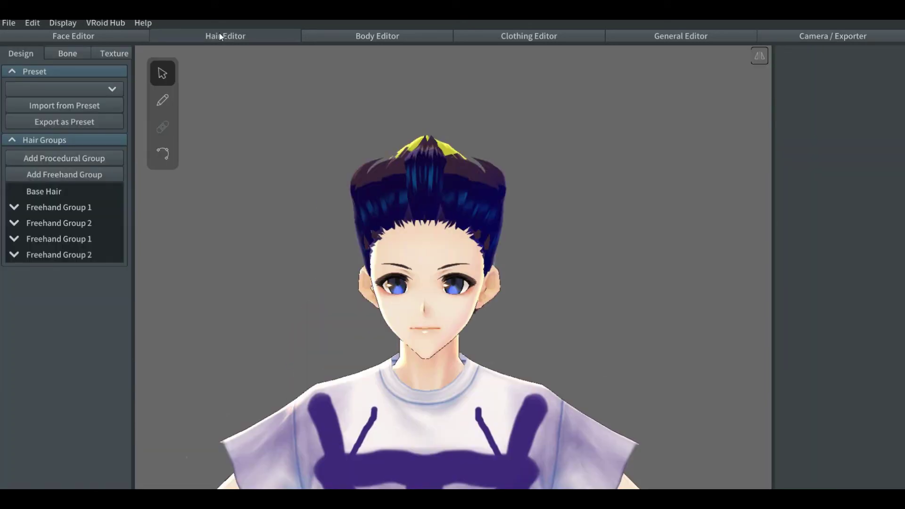
click(66, 54)
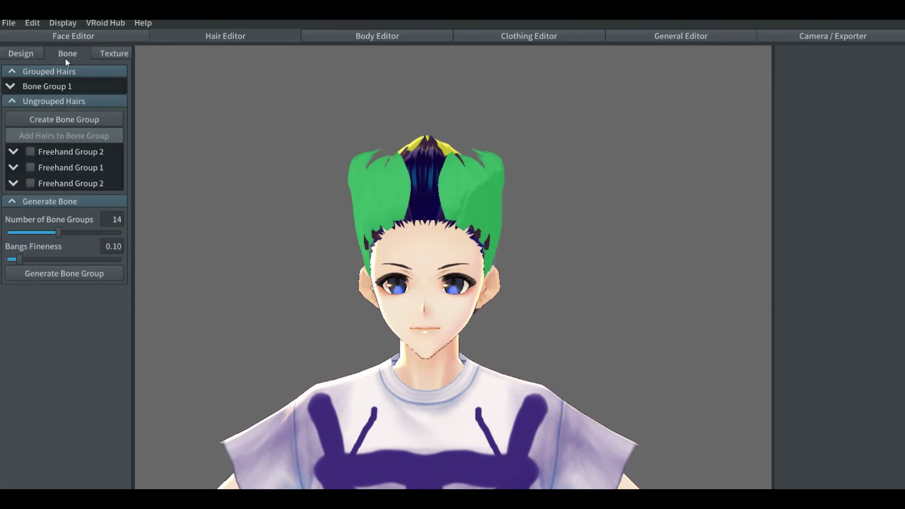
click(50, 86)
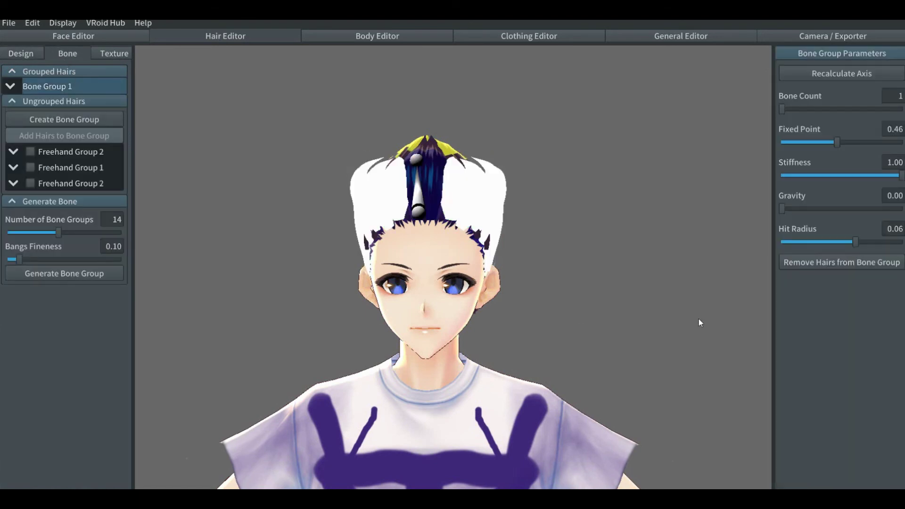
drag(839, 210, 869, 210)
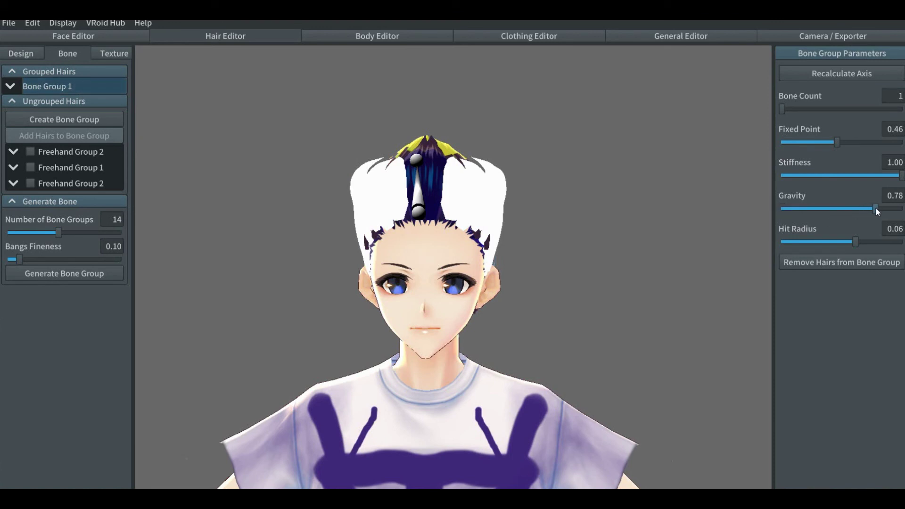
click(813, 240)
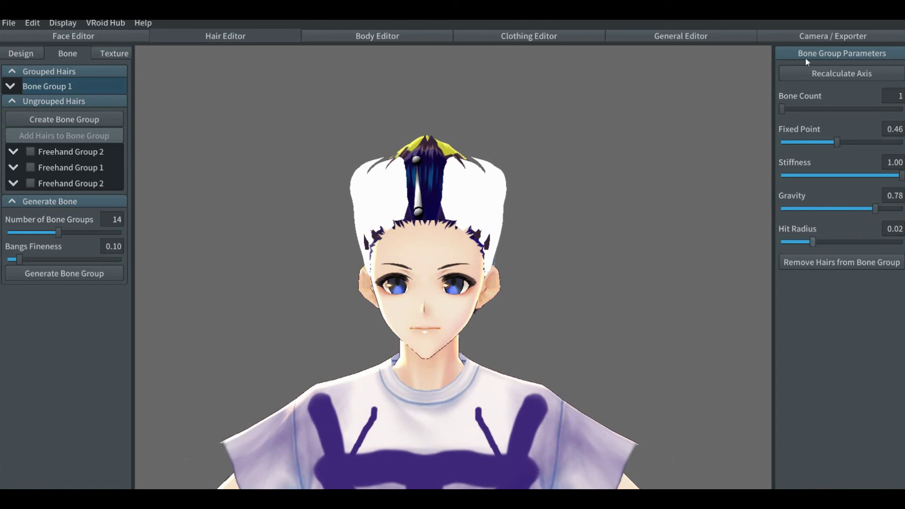
- Preview the avatar with the Walking animation in the Camera / Exporter and examine the effect of the gravity setting on the hair
click(828, 34)
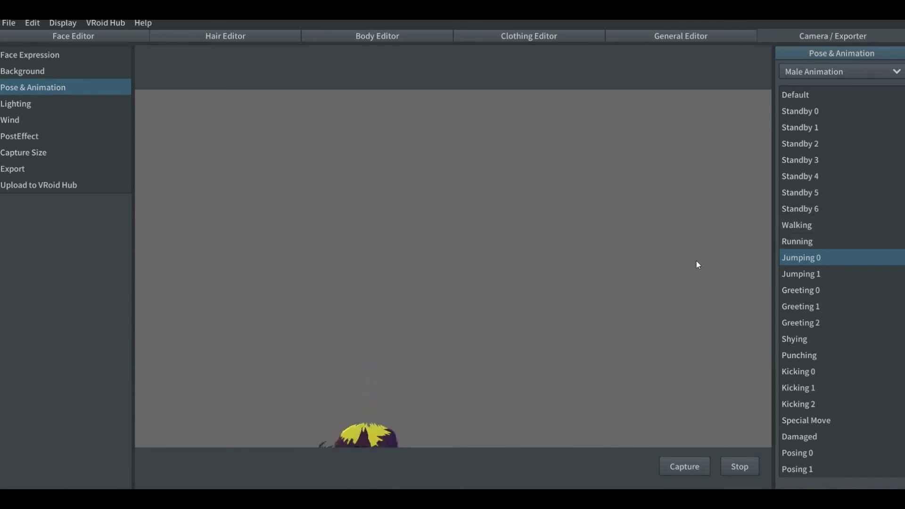
click(798, 226)
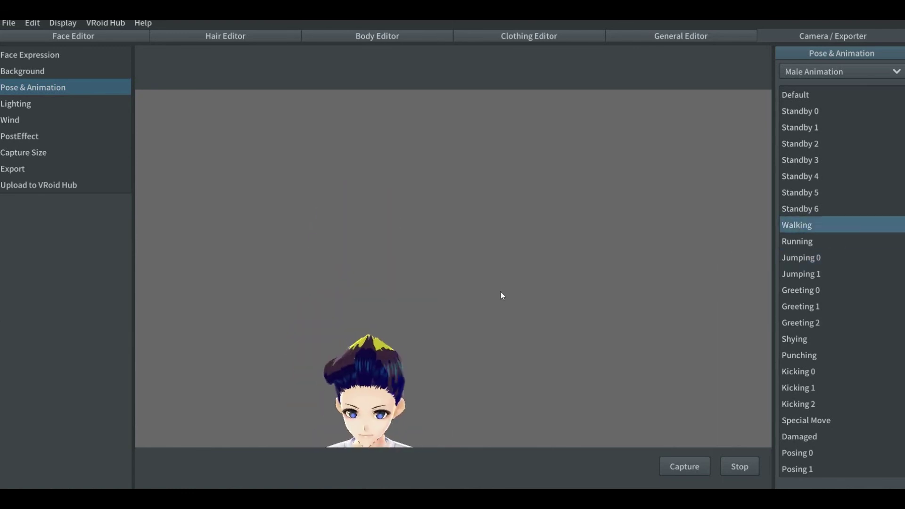
middle_drag(501, 291, 514, 141)
scroll(514, 140, up, 3)
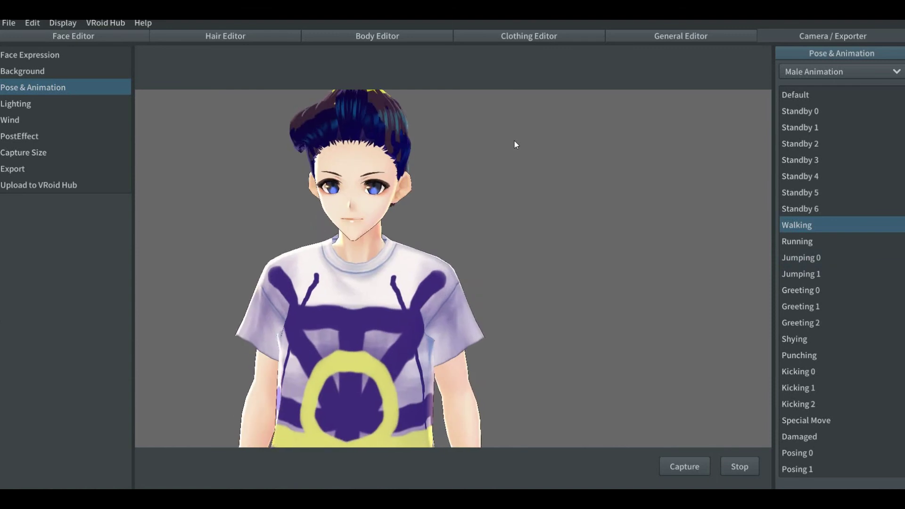
mouse_move(494, 163)
right_down()
mouse_move(572, 172)
mouse_move(560, 182)
mouse_move(493, 168)
right_up()
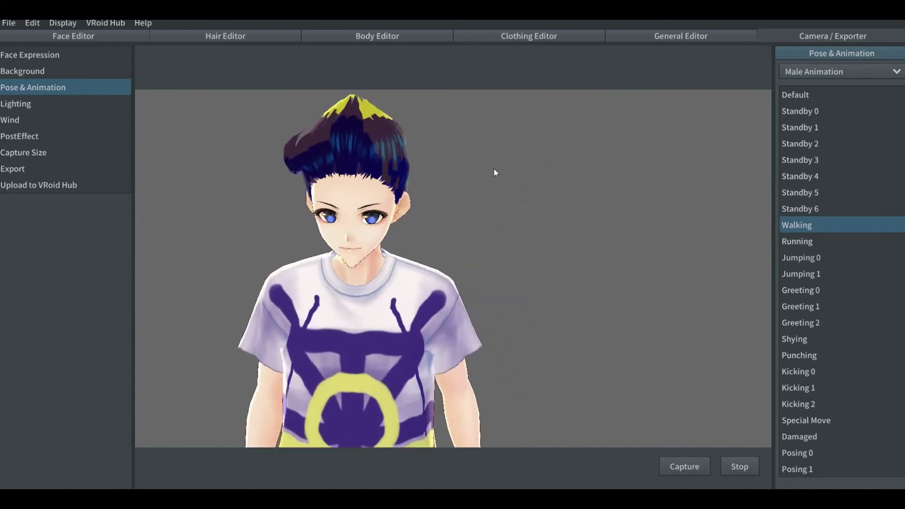
- Go back to the Hair Editor's bone settings and display Bone Group 1's parameters
click(216, 36)
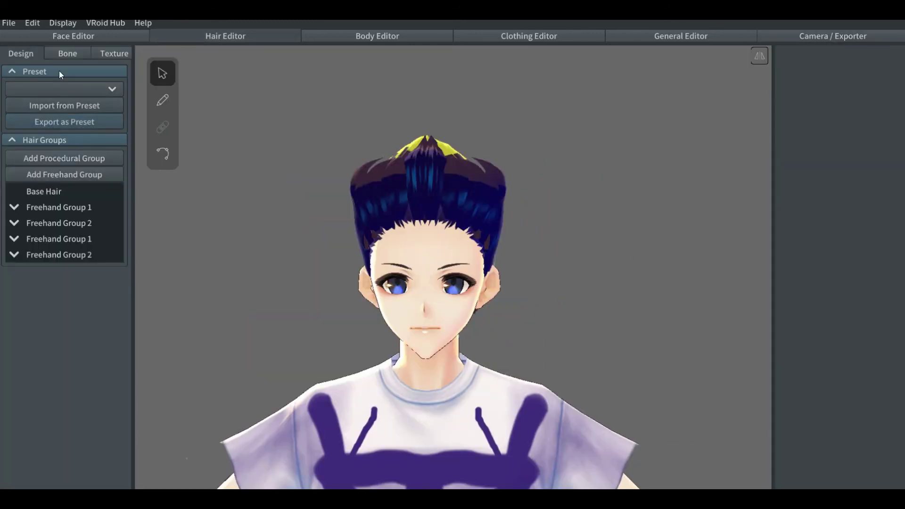
click(67, 53)
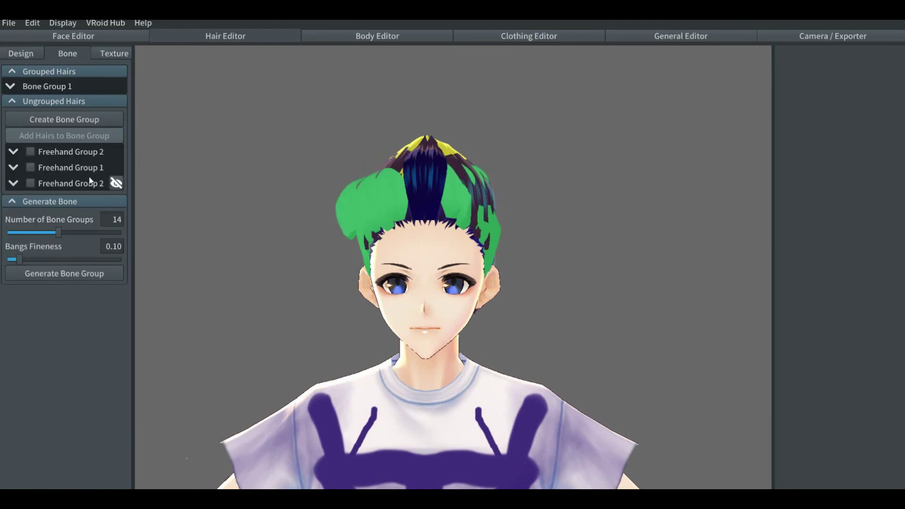
click(52, 86)
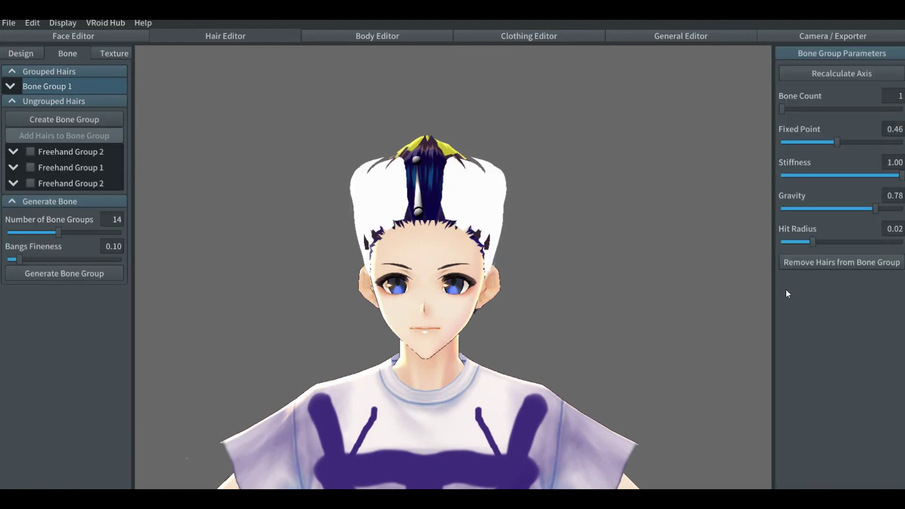
- Set Bone Group 1's hit radius to 0.05 and its gravity to 0.00
drag(818, 241, 850, 242)
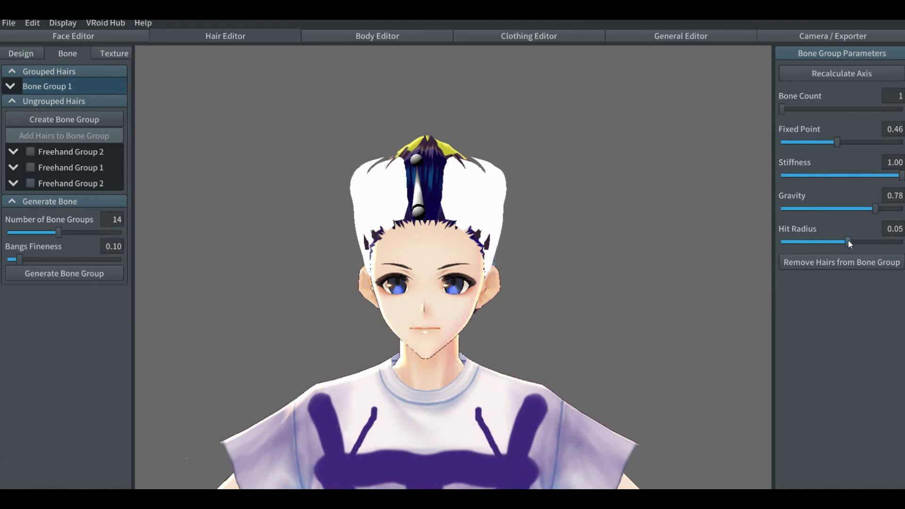
drag(850, 208, 827, 211)
mouse_move(836, 144)
mouse_down()
mouse_move(782, 137)
mouse_move(843, 142)
mouse_up()
key(ctrl+z)
drag(820, 208, 763, 204)
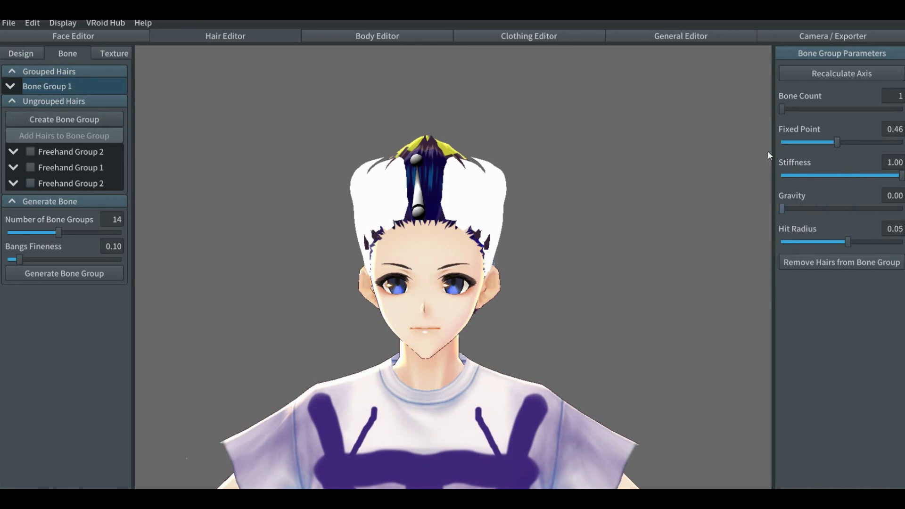
drag(896, 209, 762, 202)
- Automatically generate 14 bone groups for the whole hair with a bangs fineness of 0.10
mouse_move(49, 83)
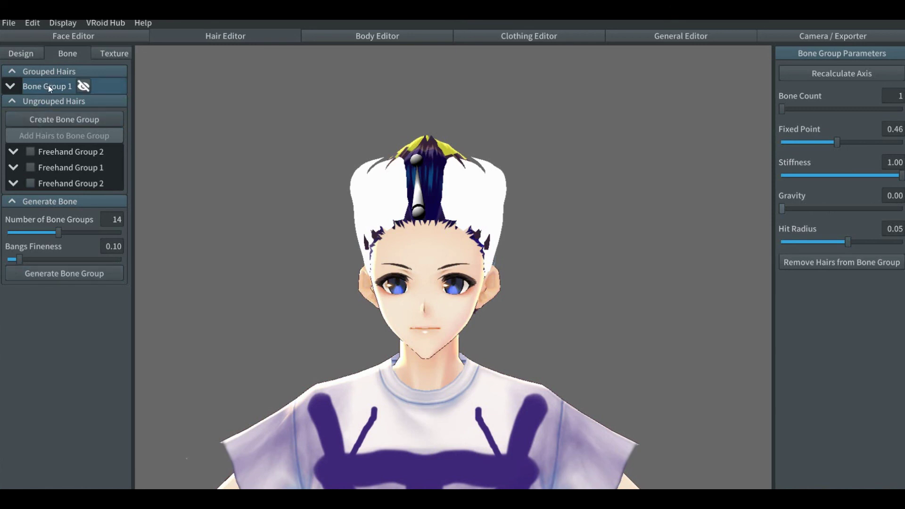
click(83, 85)
click(83, 85)
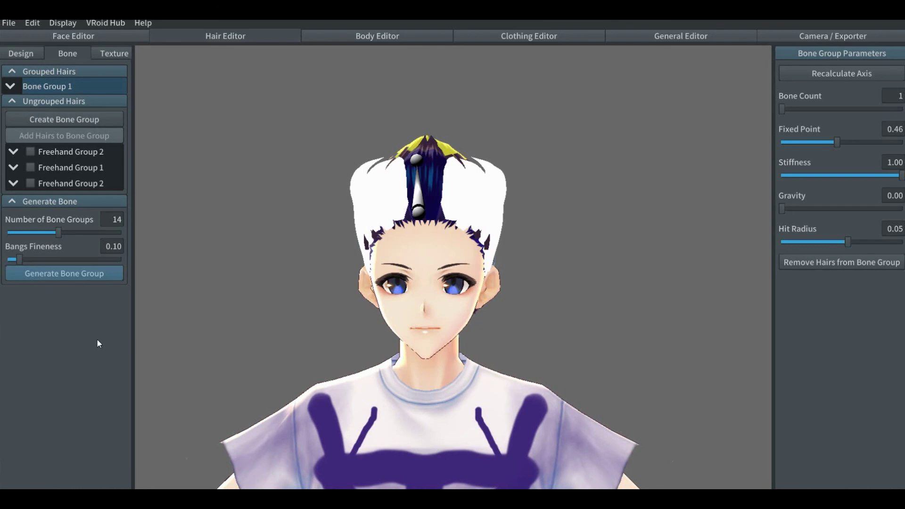
click(272, 179)
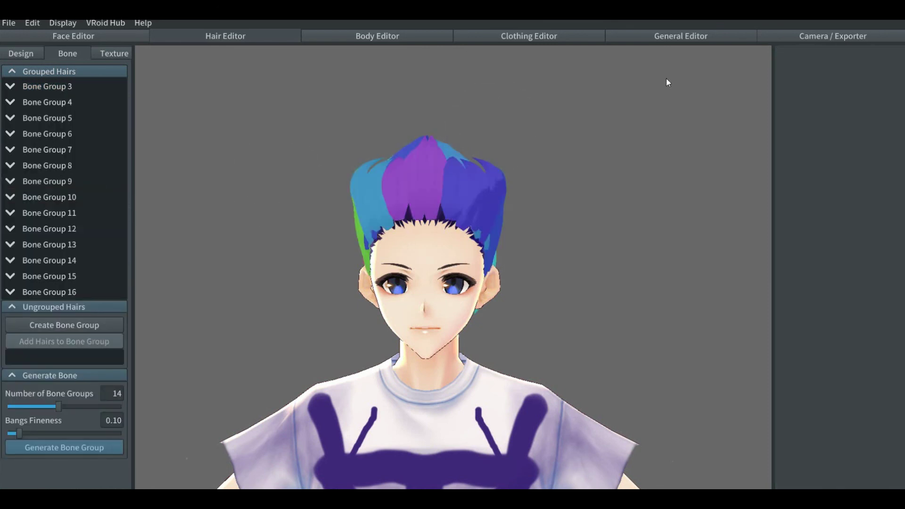
- Preview the avatar with the Running animation in the Camera / Exporter and examine the hair movement from the front and back
click(807, 38)
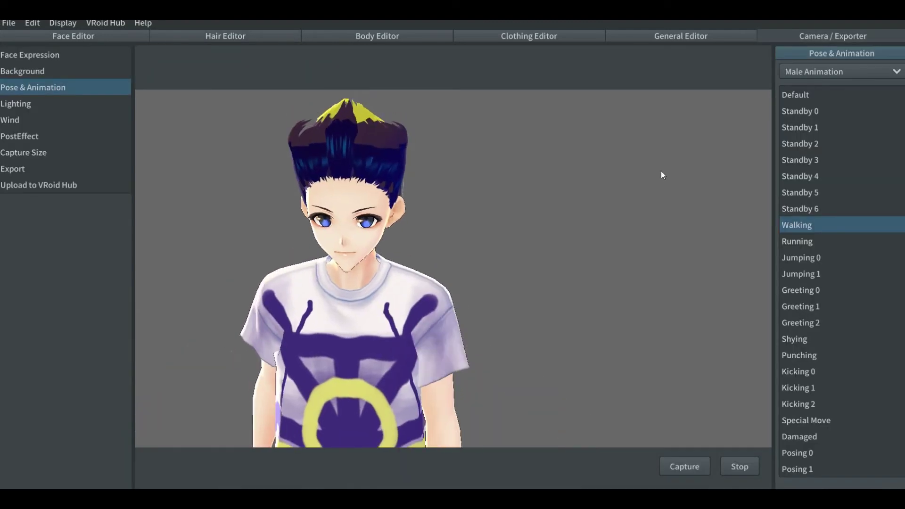
click(809, 244)
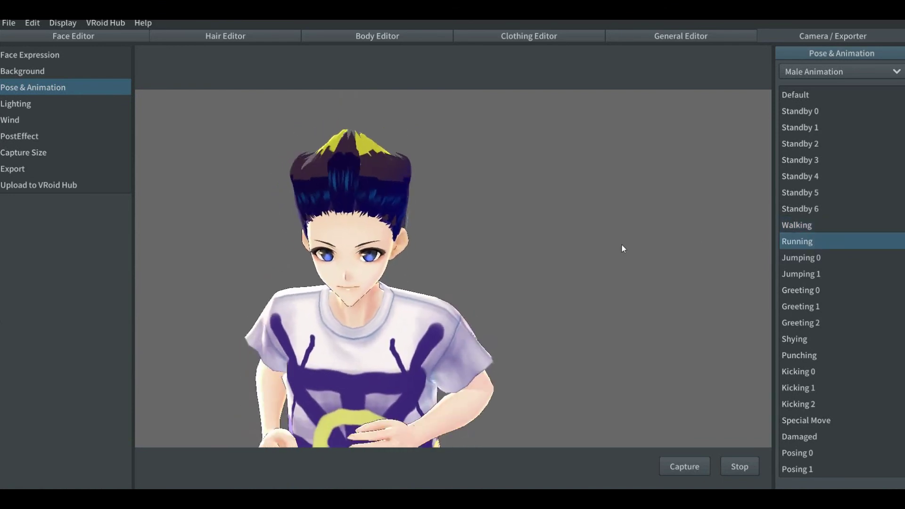
right_drag(603, 242, 568, 233)
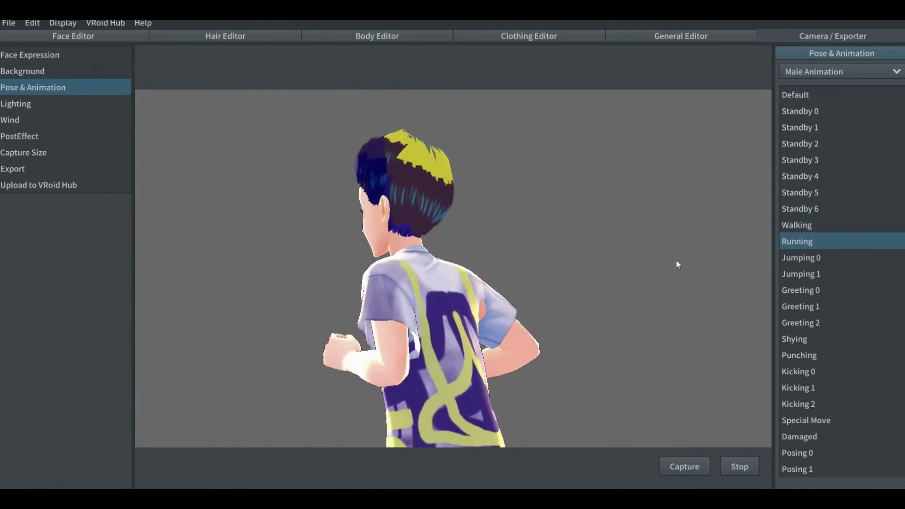
- Play the Greeting 0 and Greeting 1 animations and examine how the hair moves as the head tilts and bows
click(788, 294)
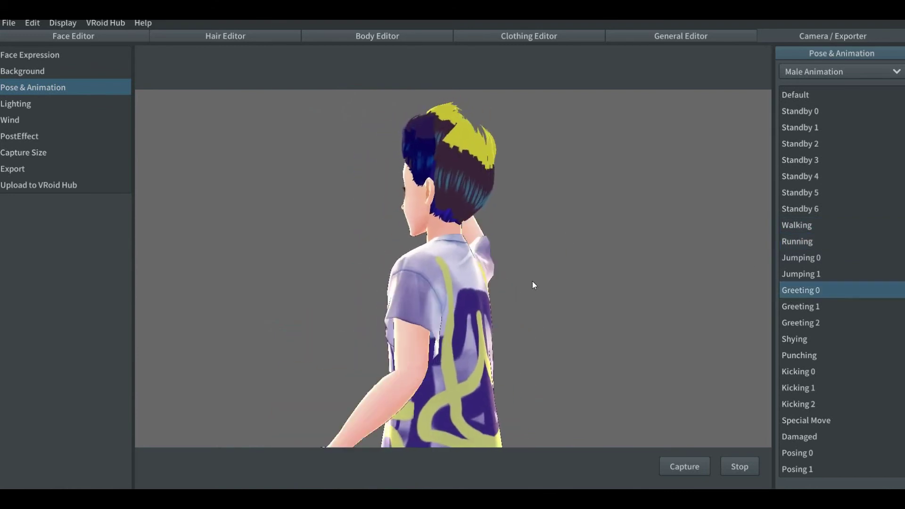
scroll(533, 281, up, 2)
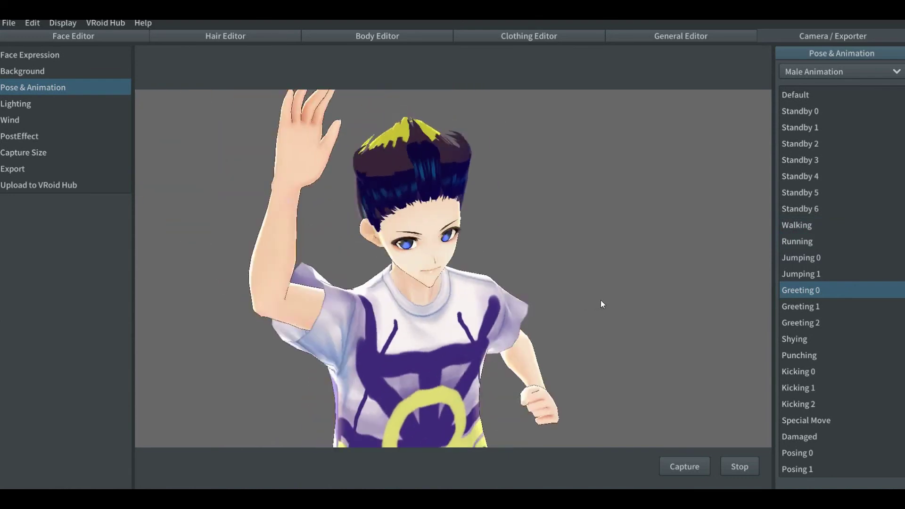
click(804, 307)
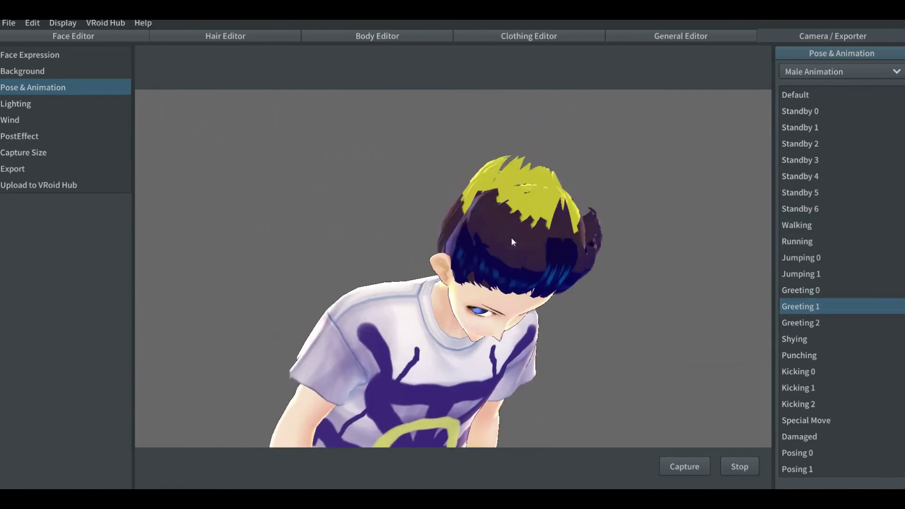
click(459, 206)
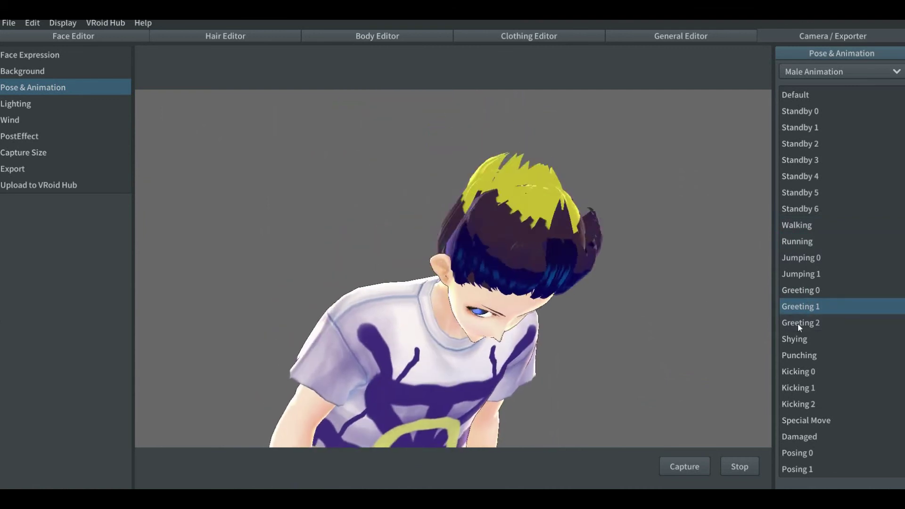
click(798, 323)
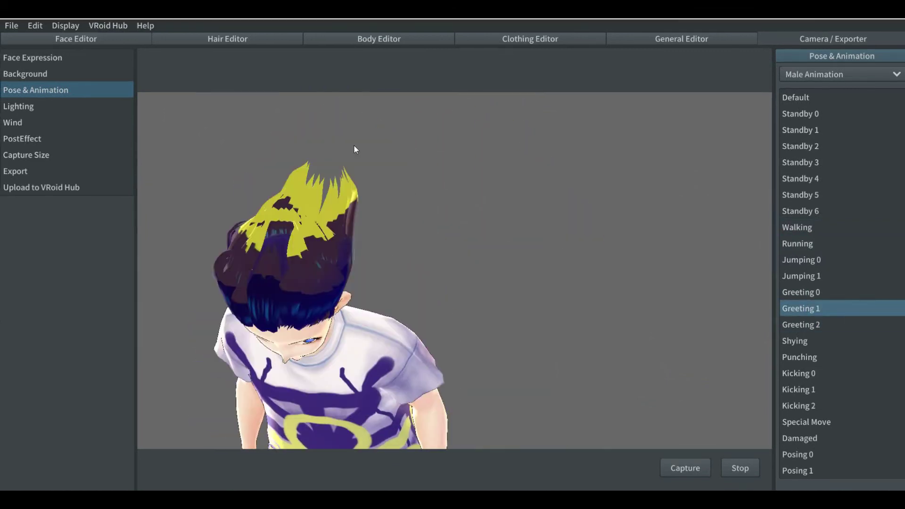